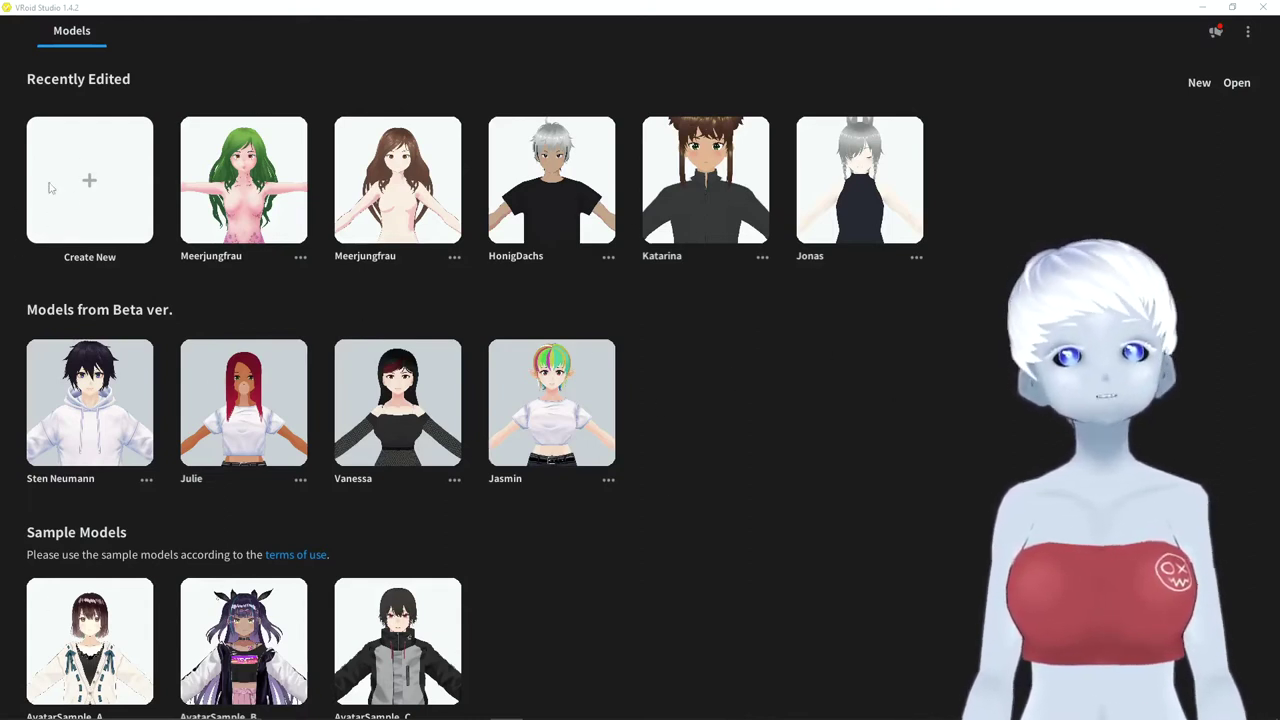
# Create a new character model from the Fem base and frame its face up close
pyautogui.click(90, 183)
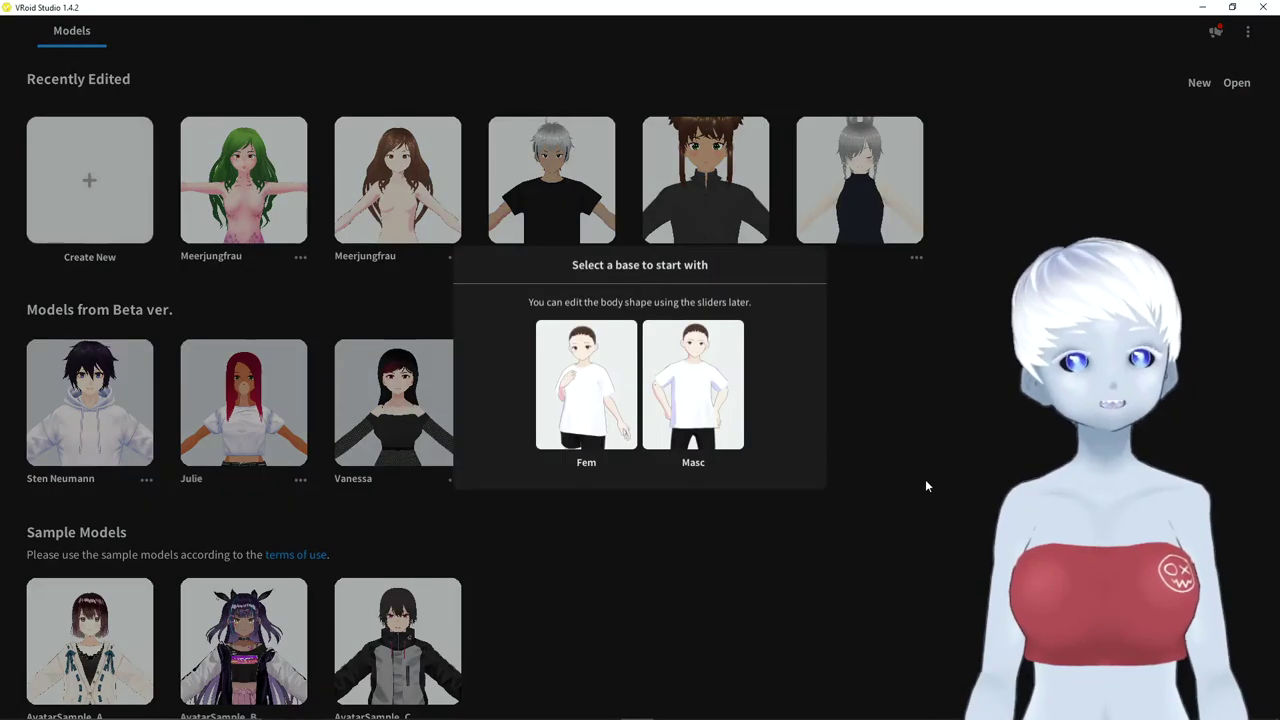
pyautogui.click(576, 420)
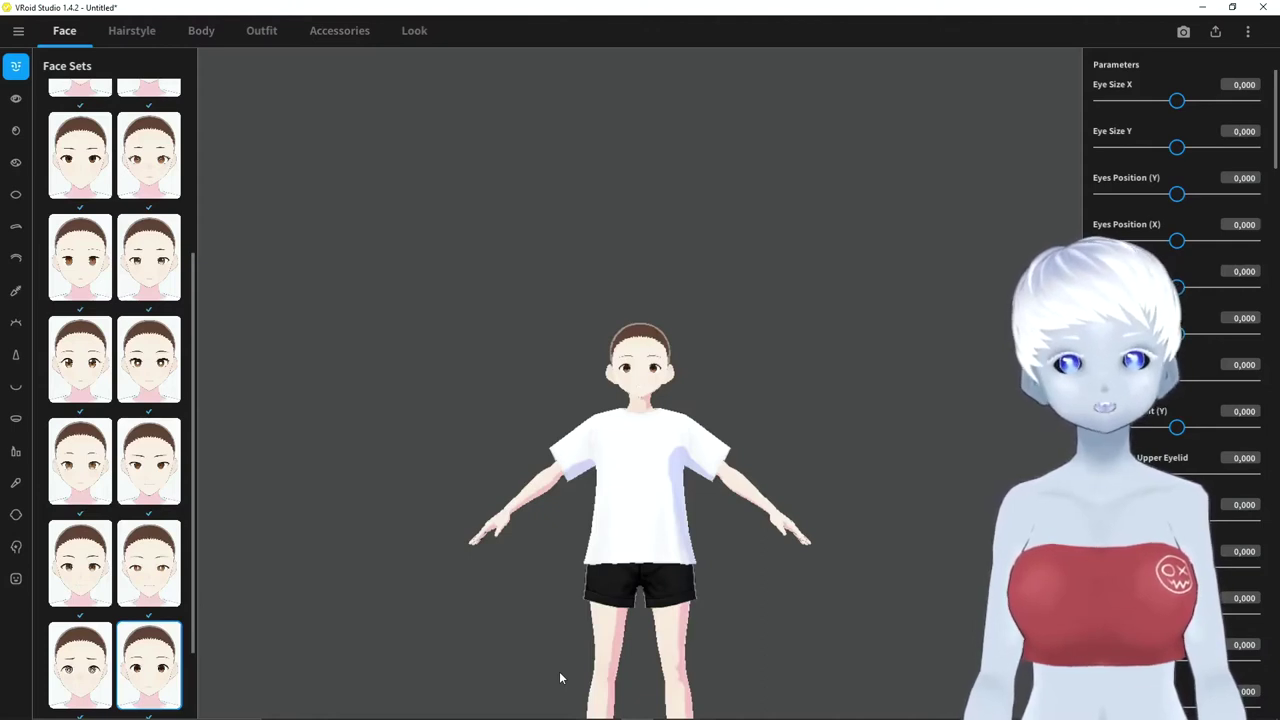
pyautogui.scroll(3, 645, 328)
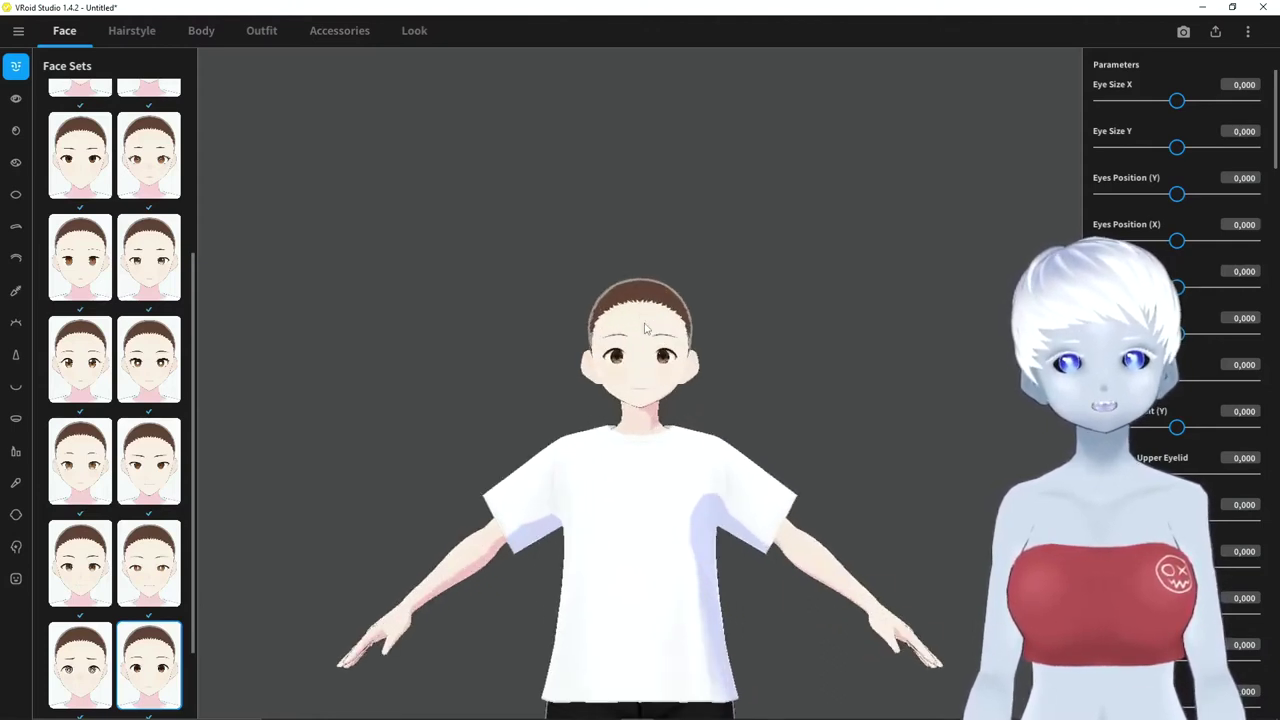
pyautogui.scroll(5, 647, 345)
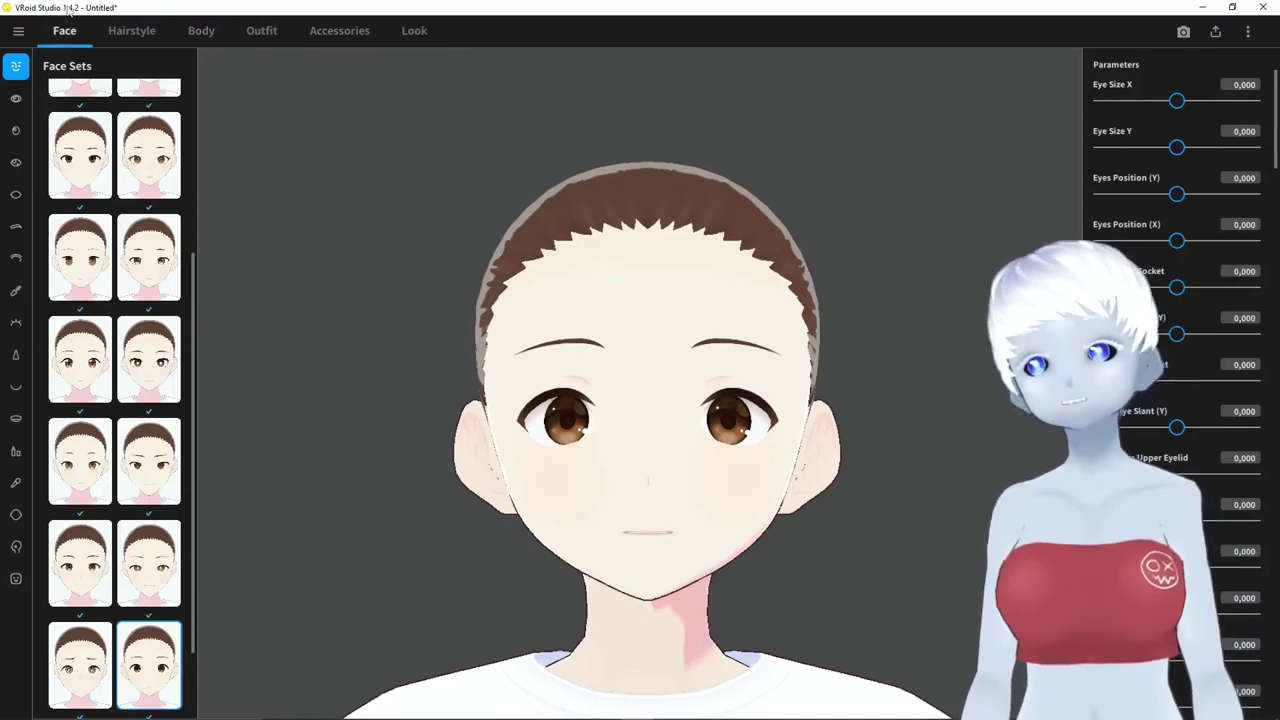
# Open the Expression Editor and preview the Smiling, Sad, Angry and Happy expressions on the face
pyautogui.click(16, 582)
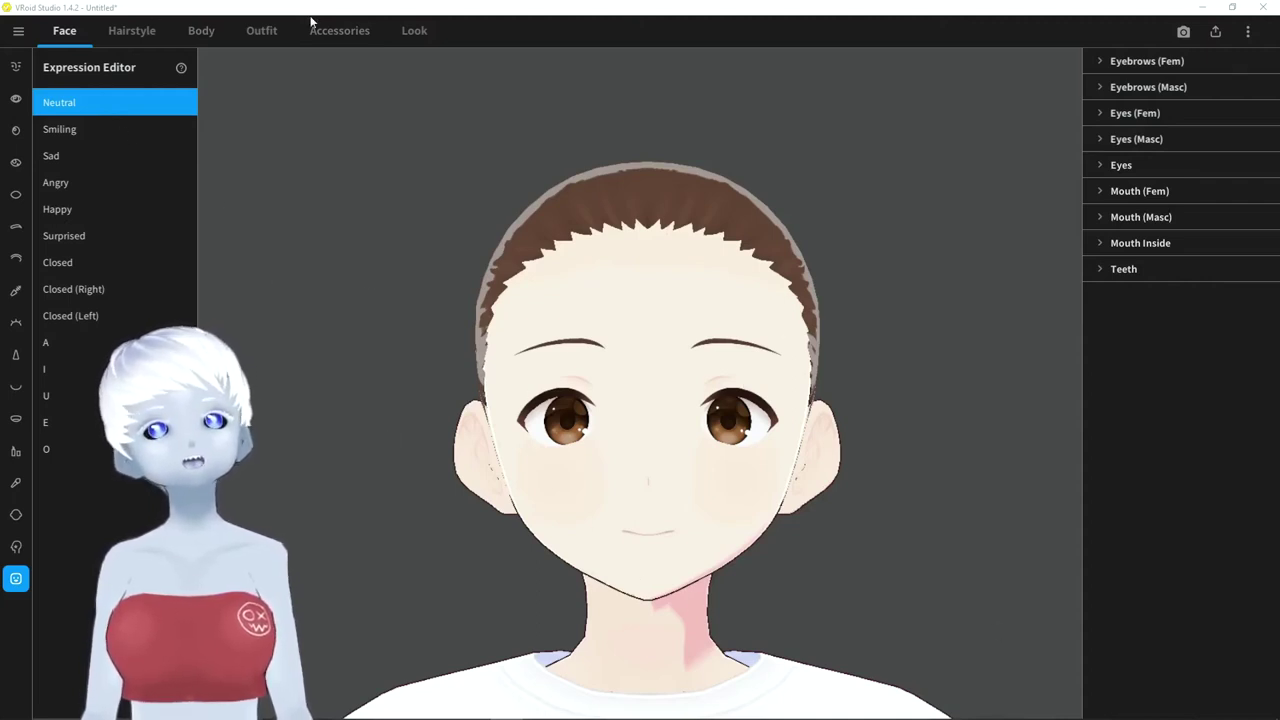
pyautogui.click(77, 124)
pyautogui.click(73, 156)
pyautogui.click(81, 184)
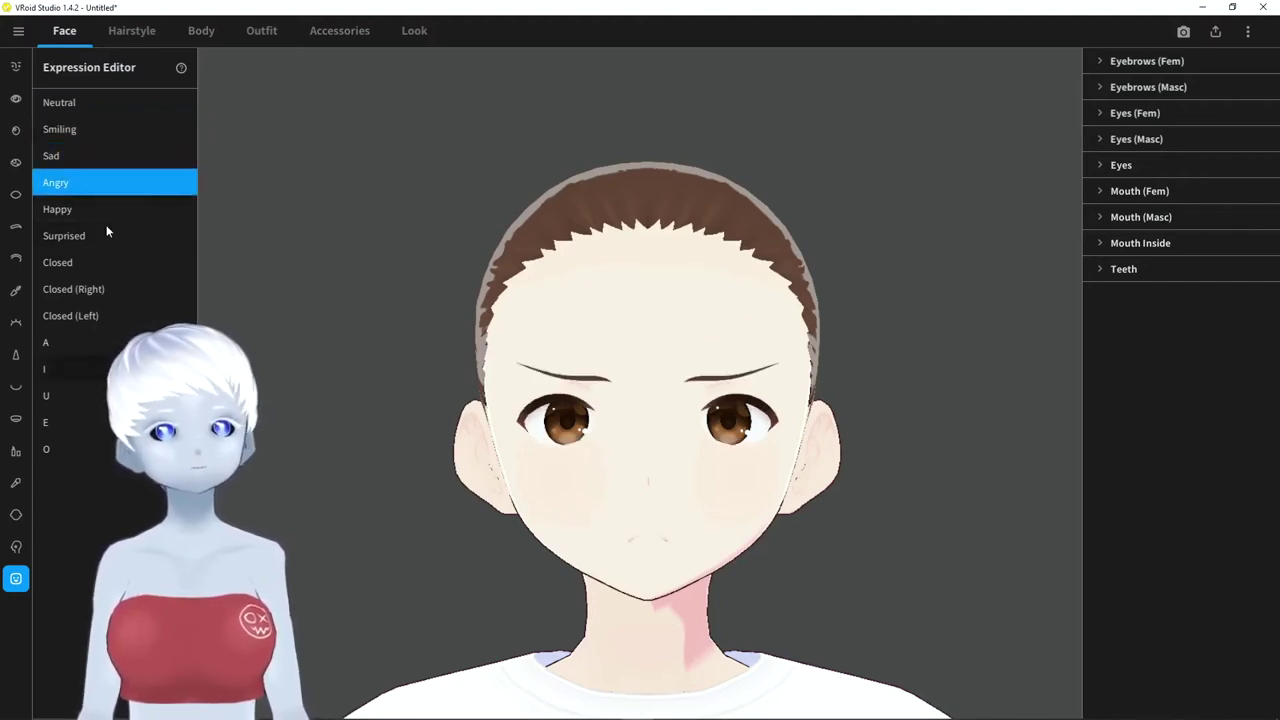
pyautogui.click(80, 210)
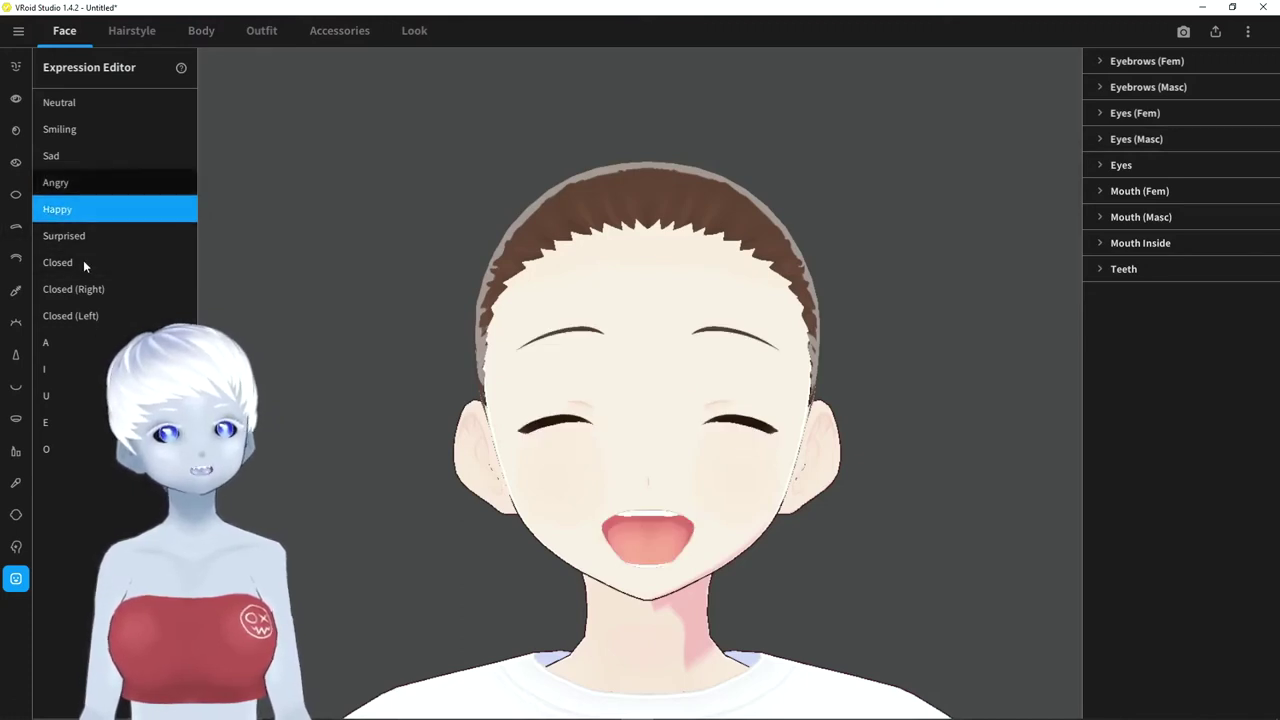
# In the Smiling expression, set the Smiling eyebrow amount to 0 for Fem and 100 for Masc
pyautogui.click(100, 131)
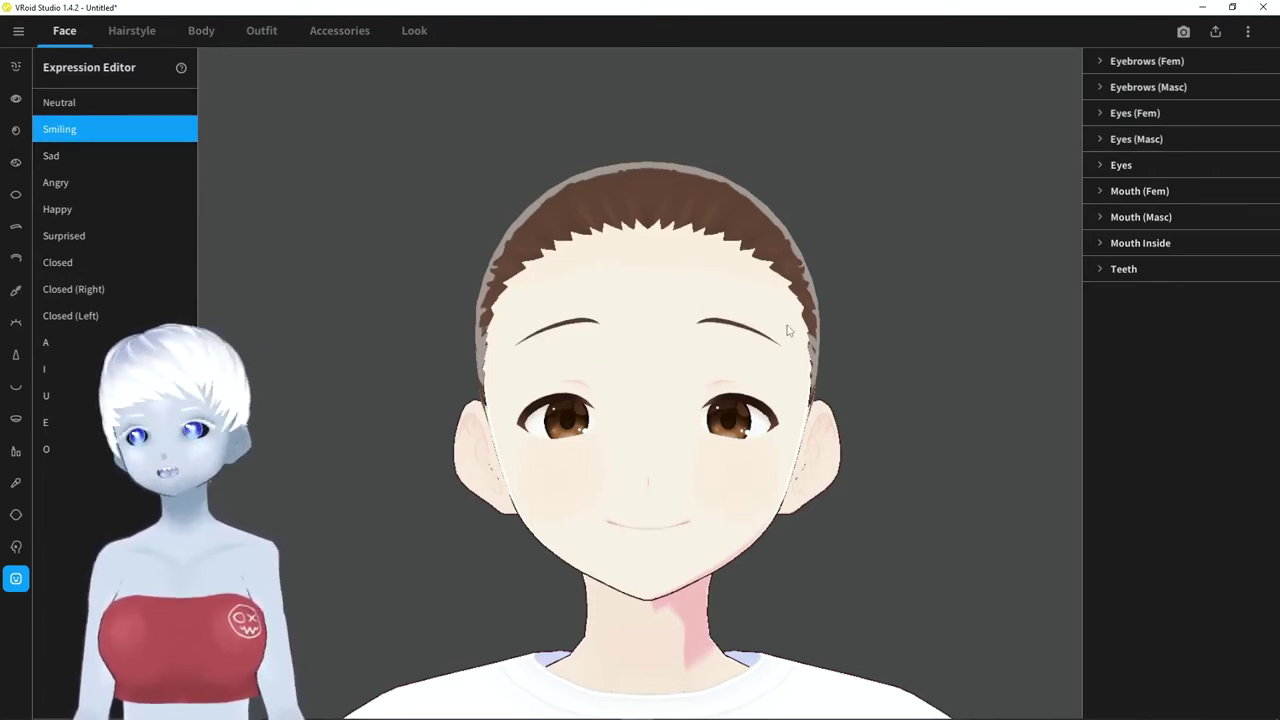
pyautogui.click(1101, 63)
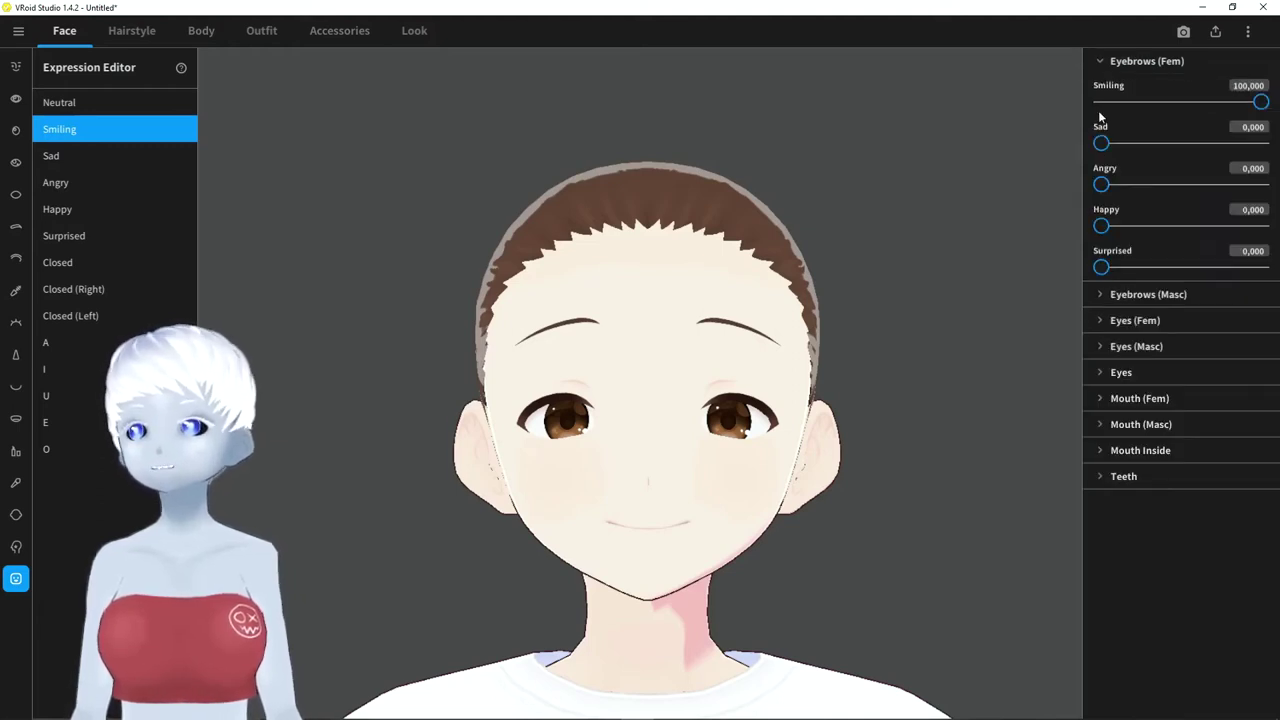
pyautogui.click(1108, 294)
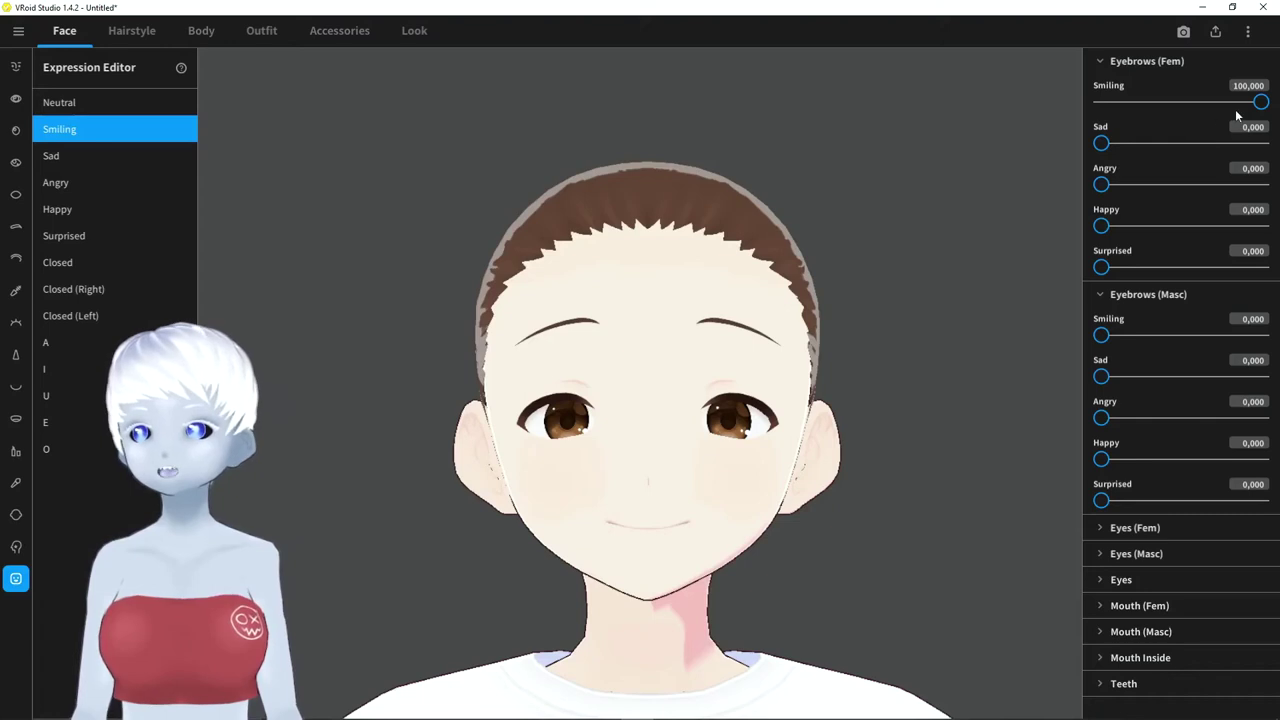
pyautogui.moveTo(1257, 107); pyautogui.dragTo(1069, 114)
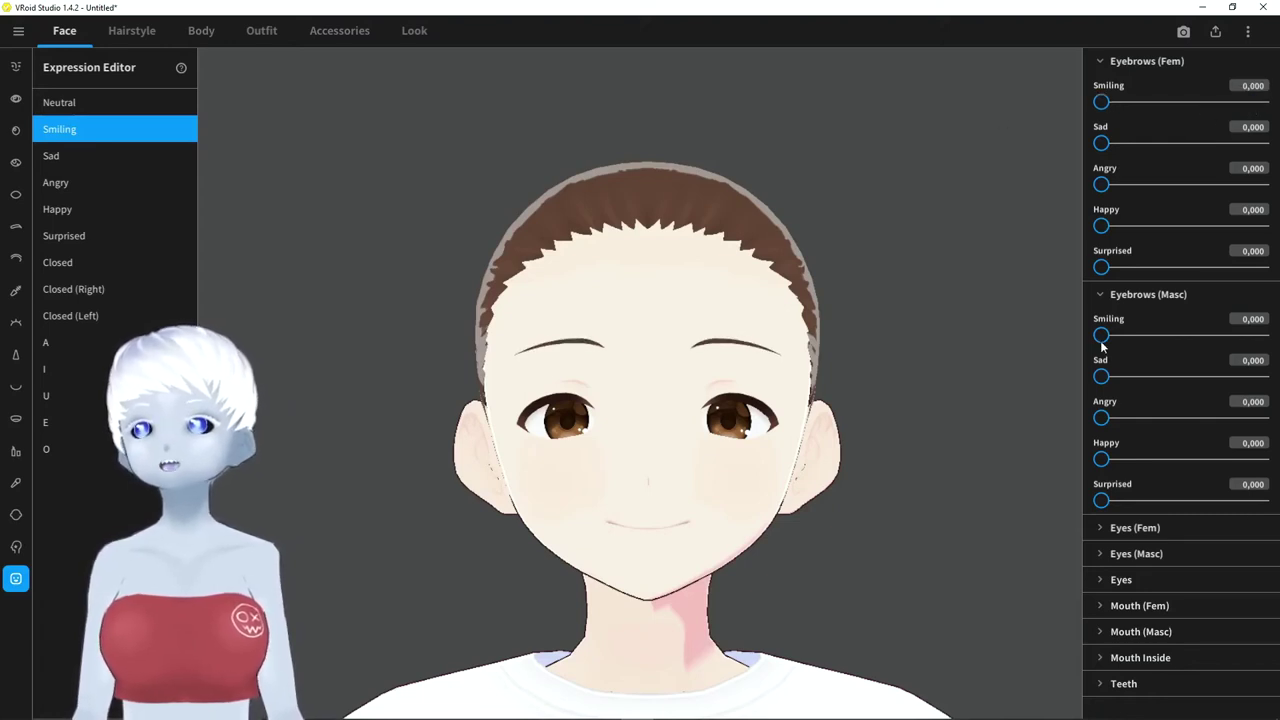
pyautogui.moveTo(1101, 336); pyautogui.dragTo(1262, 335)
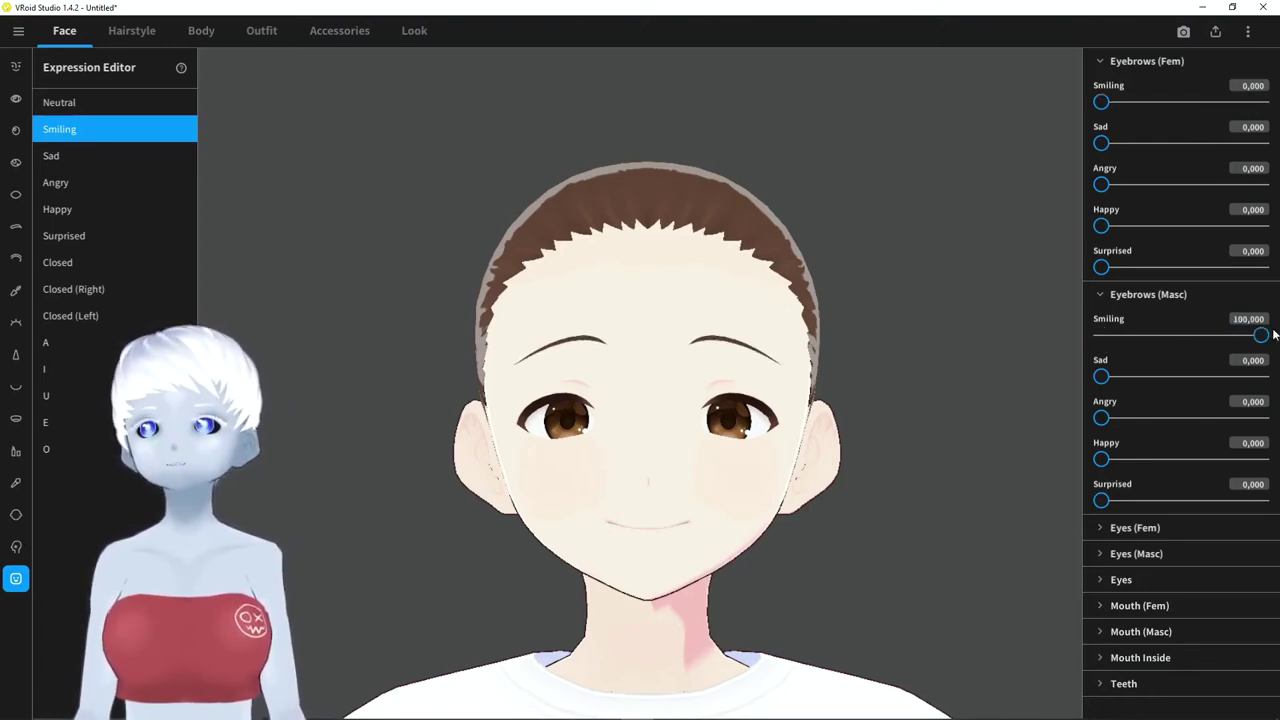
# Blend the Smiling expression's eyebrows using Fem Smiling about 88.75, Masc Smiling 45 and Fem Happy about 26
pyautogui.moveTo(1108, 102); pyautogui.dragTo(1223, 102)
pyautogui.moveTo(1231, 337); pyautogui.dragTo(1172, 335)
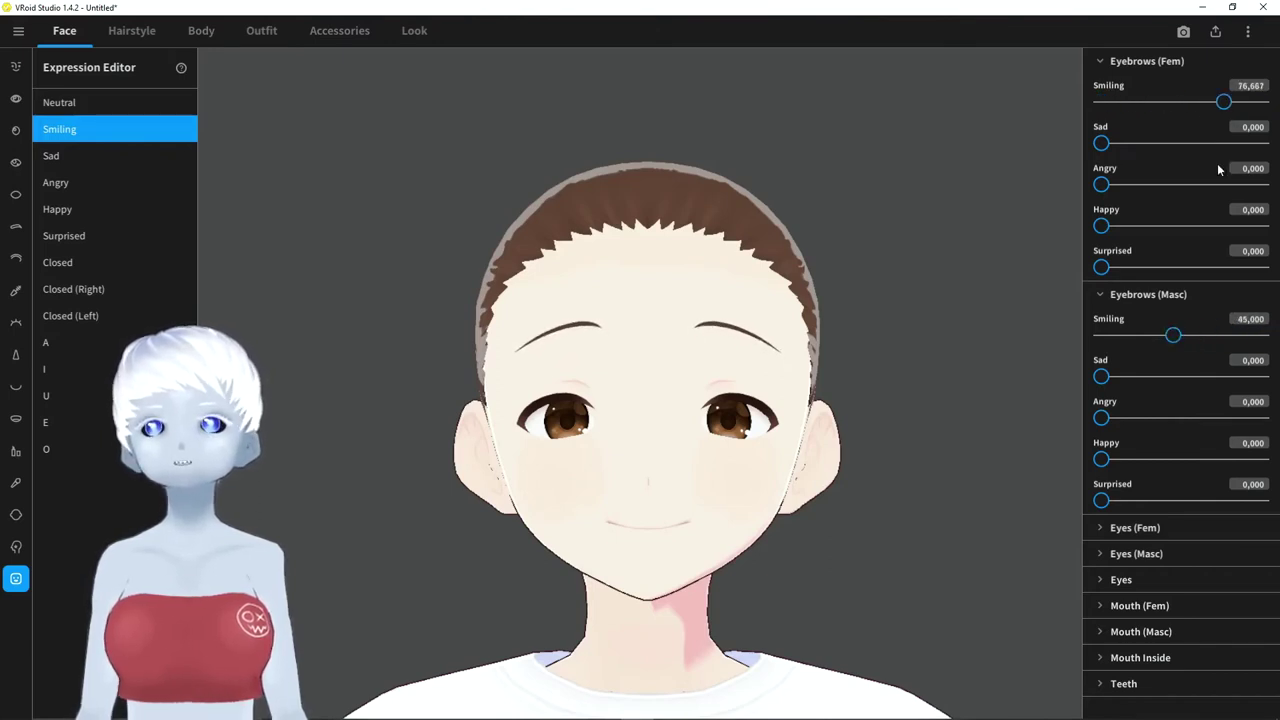
pyautogui.moveTo(1226, 102); pyautogui.dragTo(1245, 101)
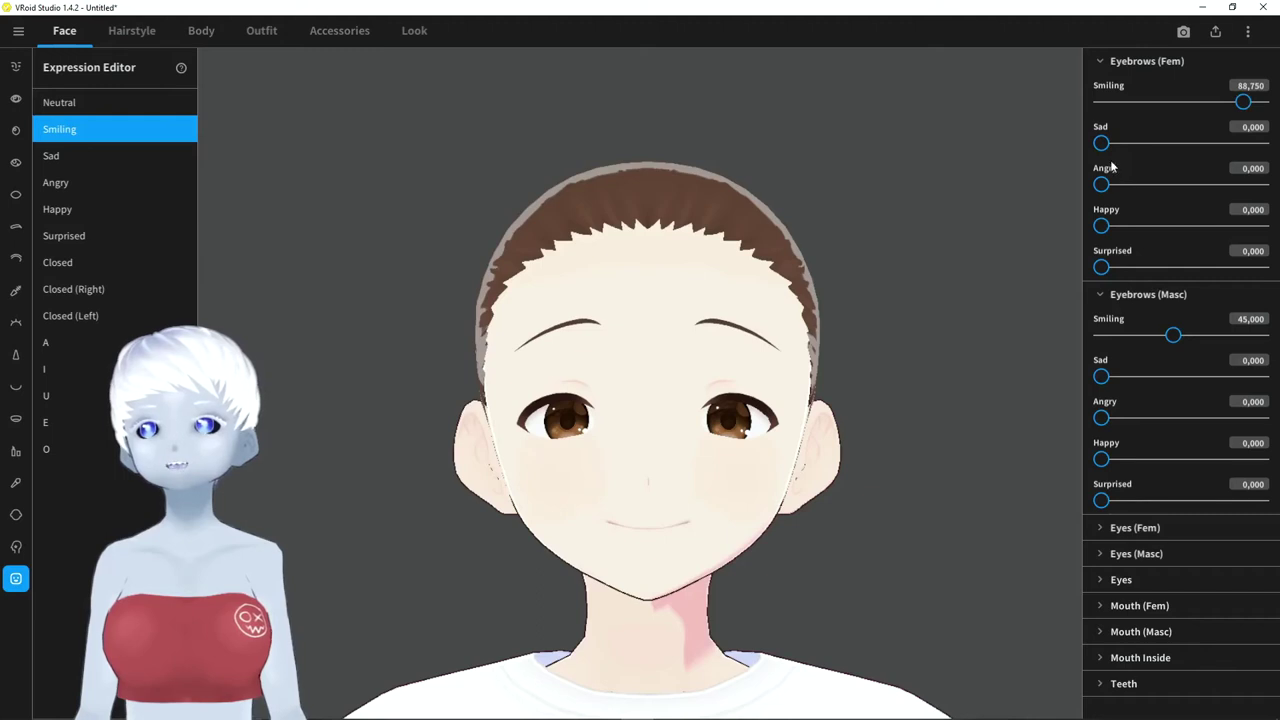
pyautogui.moveTo(1104, 227); pyautogui.dragTo(1145, 229)
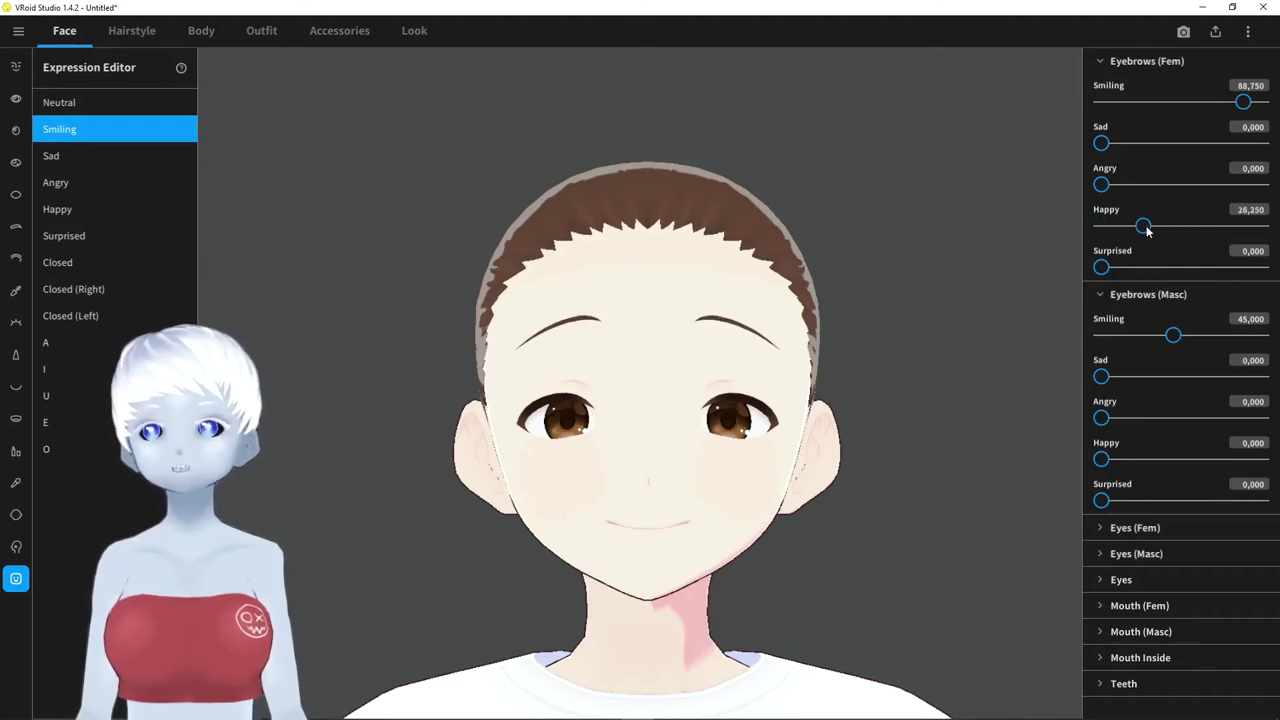
pyautogui.click(1101, 66)
pyautogui.click(1098, 88)
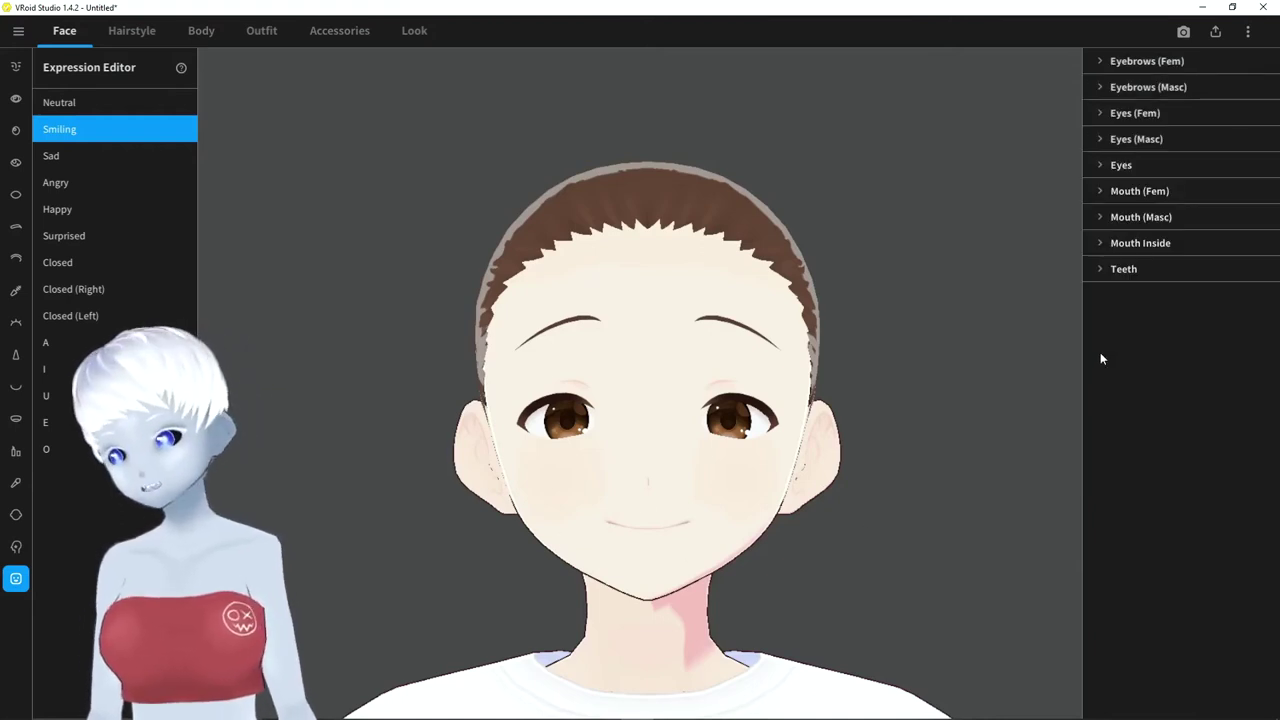
# Expand the Fem and Masc mouth settings of the Smiling expression and set the Fem mouth's Smiling amount to about 69.6
pyautogui.click(1092, 197)
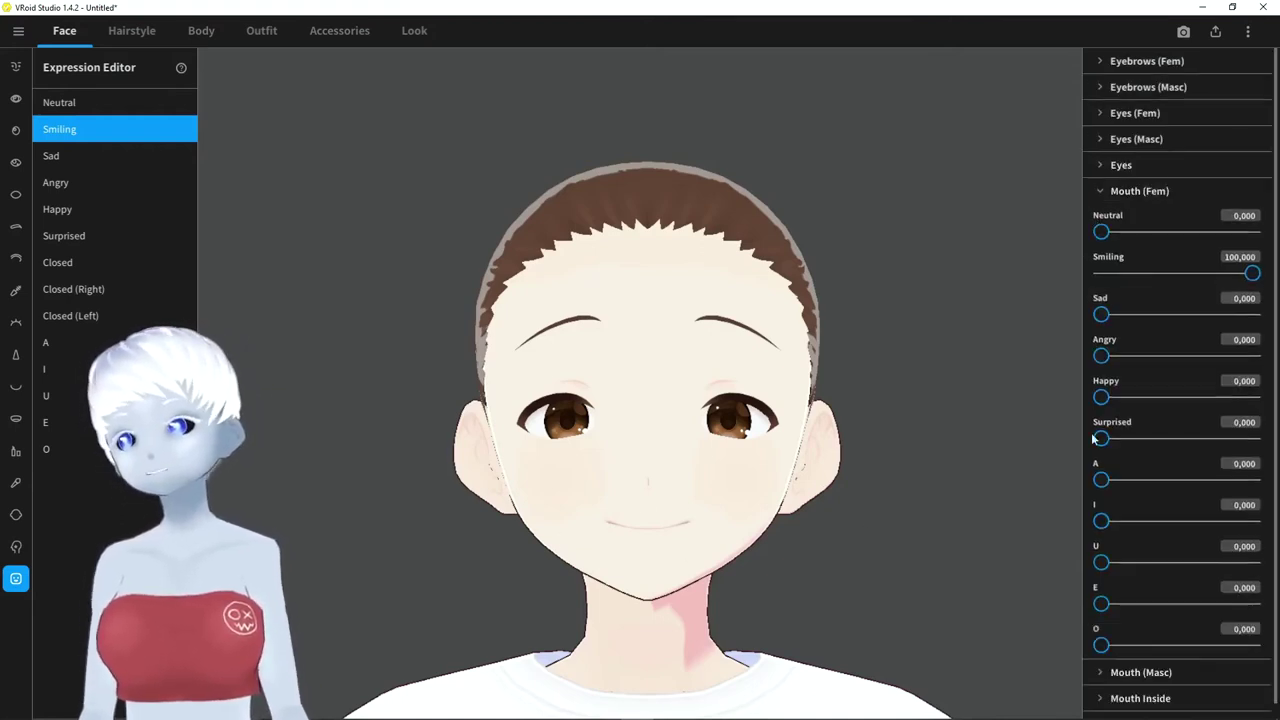
pyautogui.click(1140, 675)
pyautogui.scroll(-1, 1157, 485)
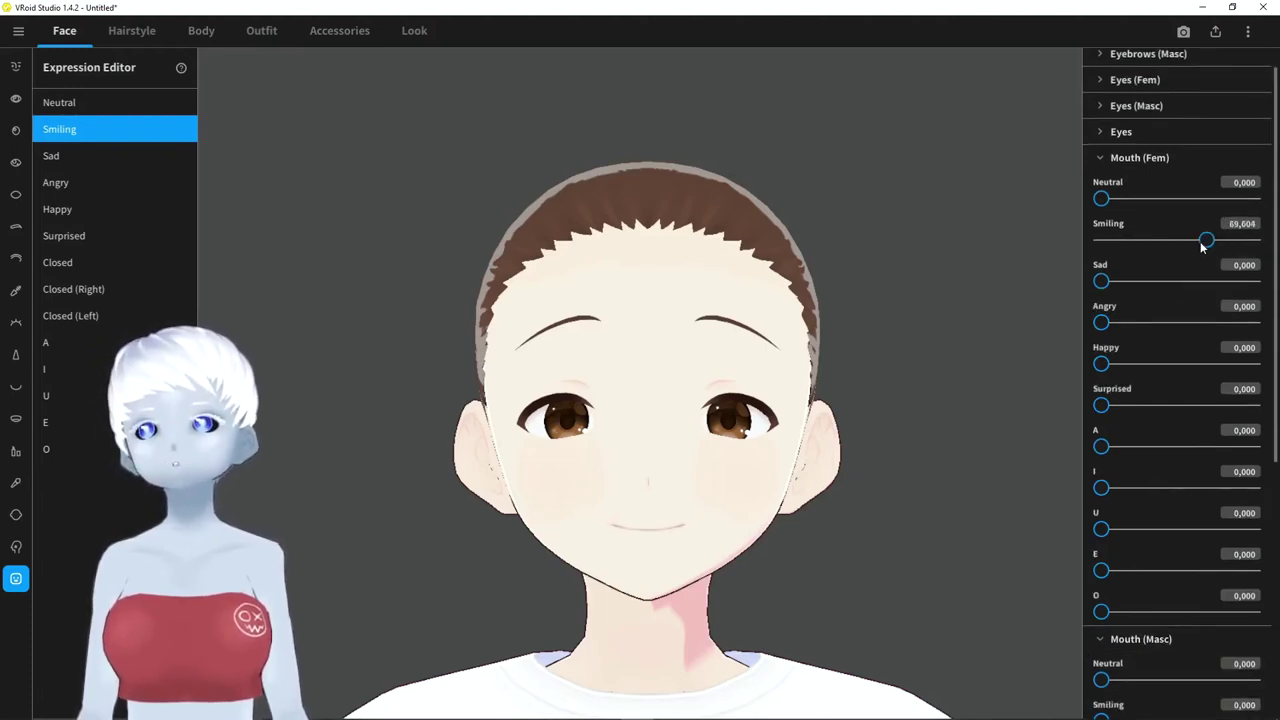
pyautogui.scroll(-3, 1178, 608)
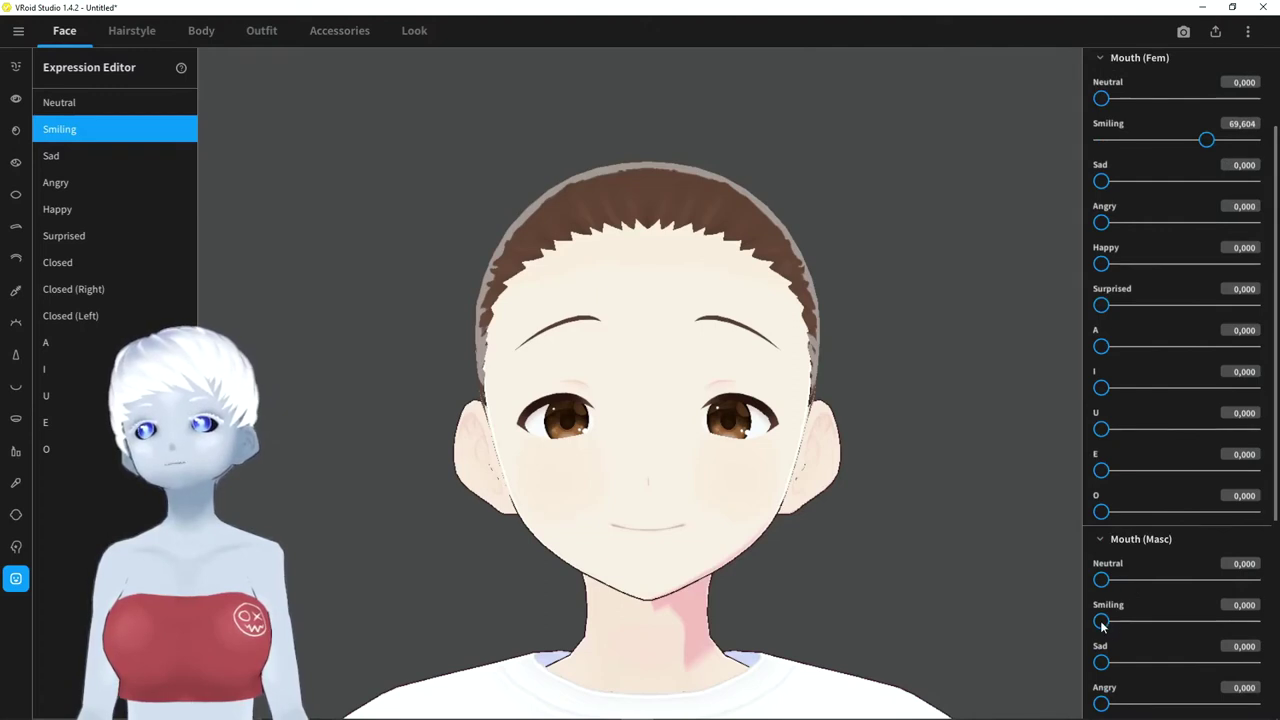
pyautogui.scroll(-4, 1132, 555)
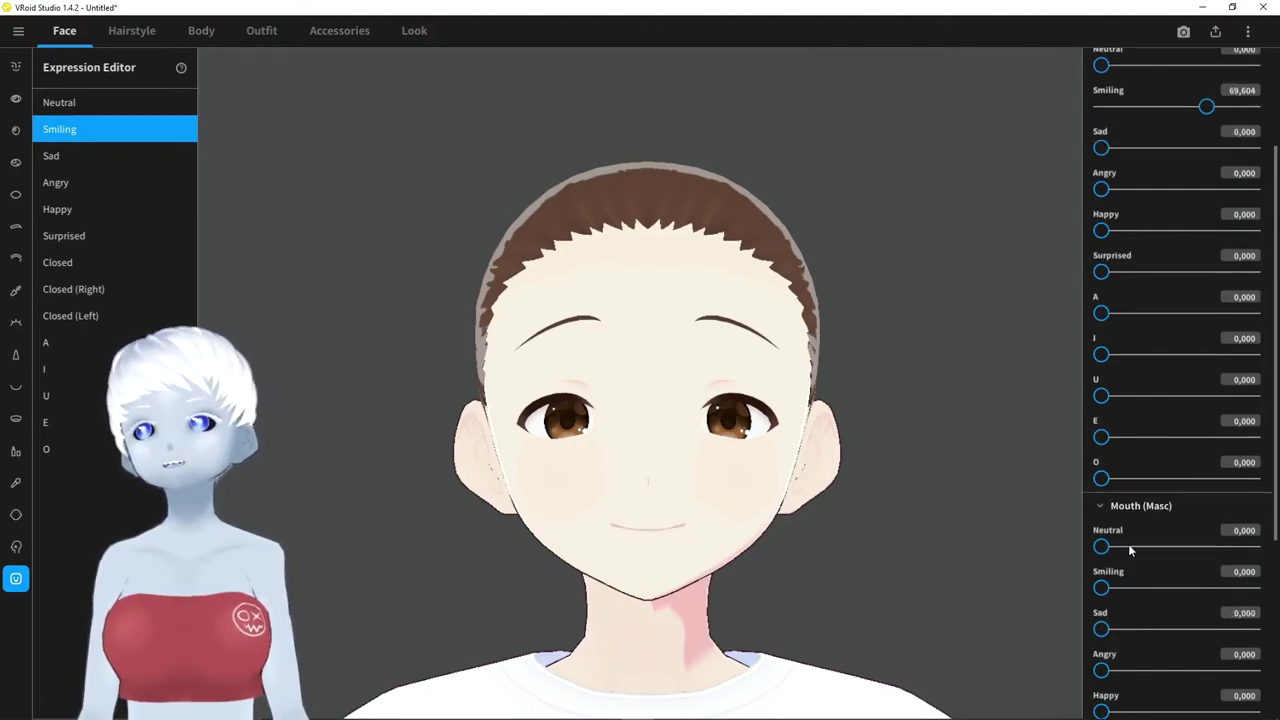
# Try different Smiling strengths on the Fem mouth, ending at 0
pyautogui.moveTo(1101, 612)
pyautogui.mouseDown()
pyautogui.moveTo(1131, 617)
pyautogui.moveTo(1100, 617)
pyautogui.mouseUp()
pyautogui.scroll(-6, 1118, 578)
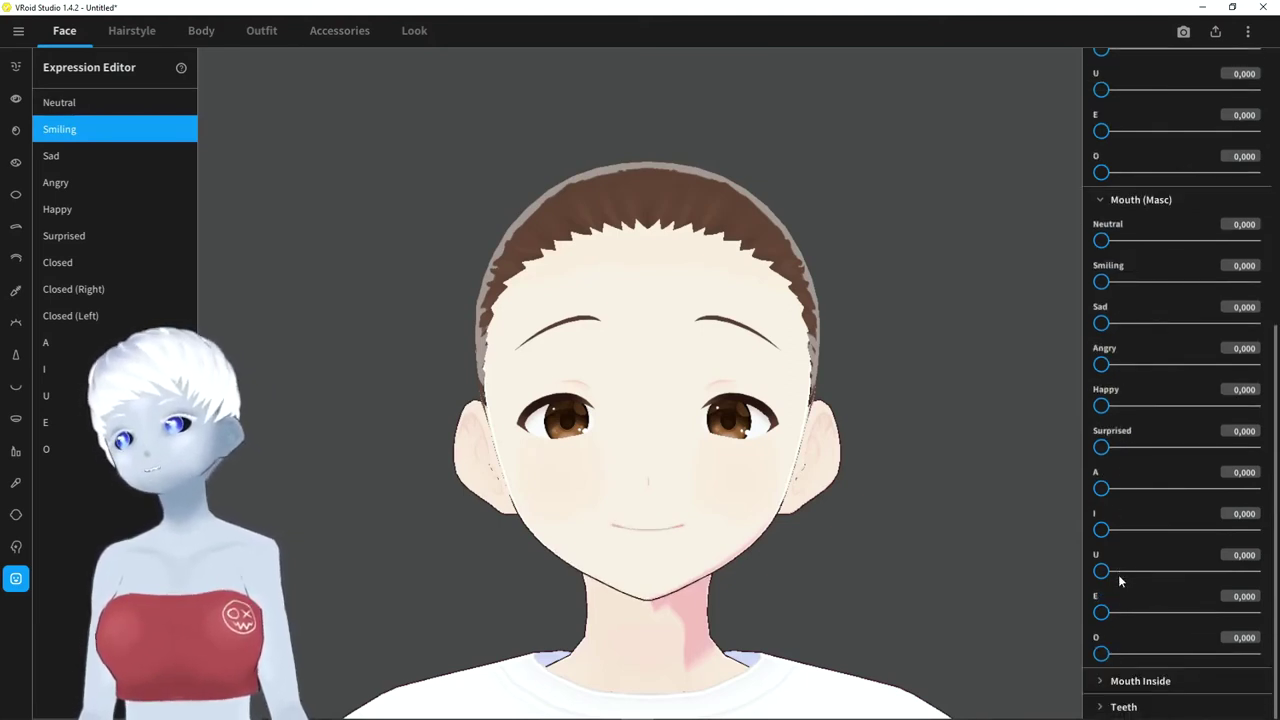
pyautogui.click(1104, 704)
pyautogui.scroll(12, 1153, 652)
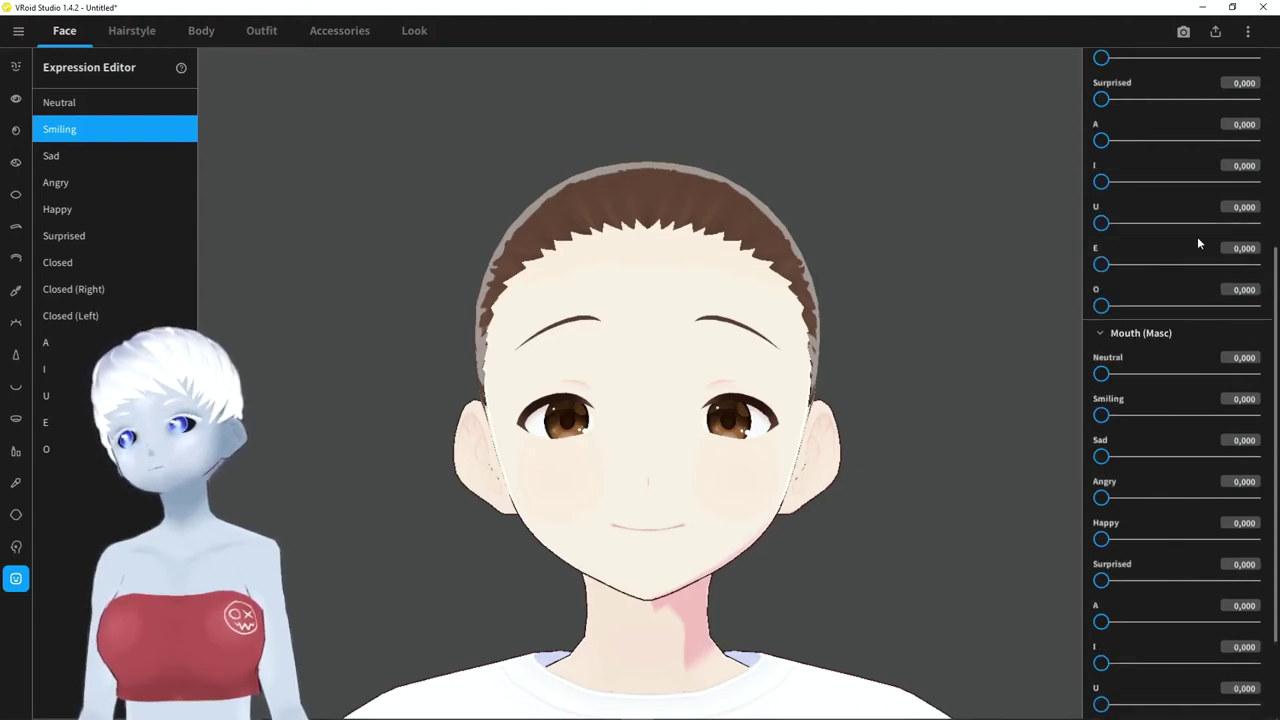
pyautogui.scroll(1, 1203, 270)
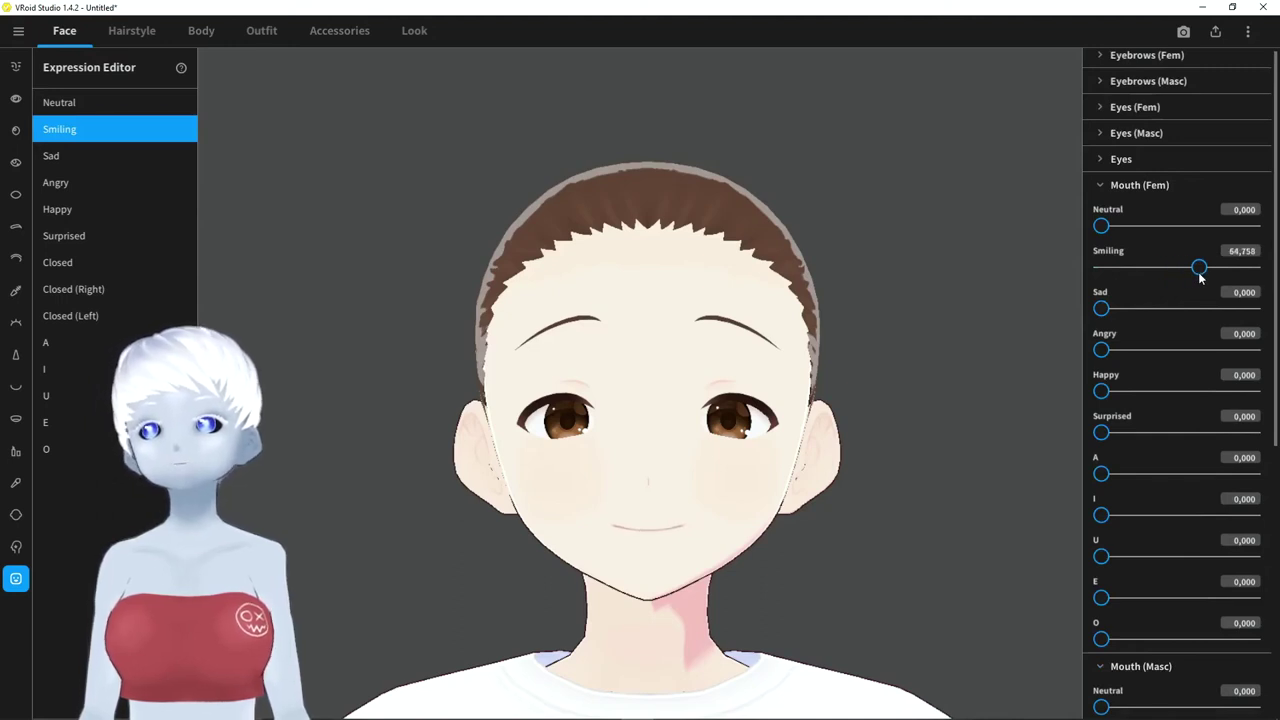
pyautogui.moveTo(1199, 268); pyautogui.dragTo(1252, 267)
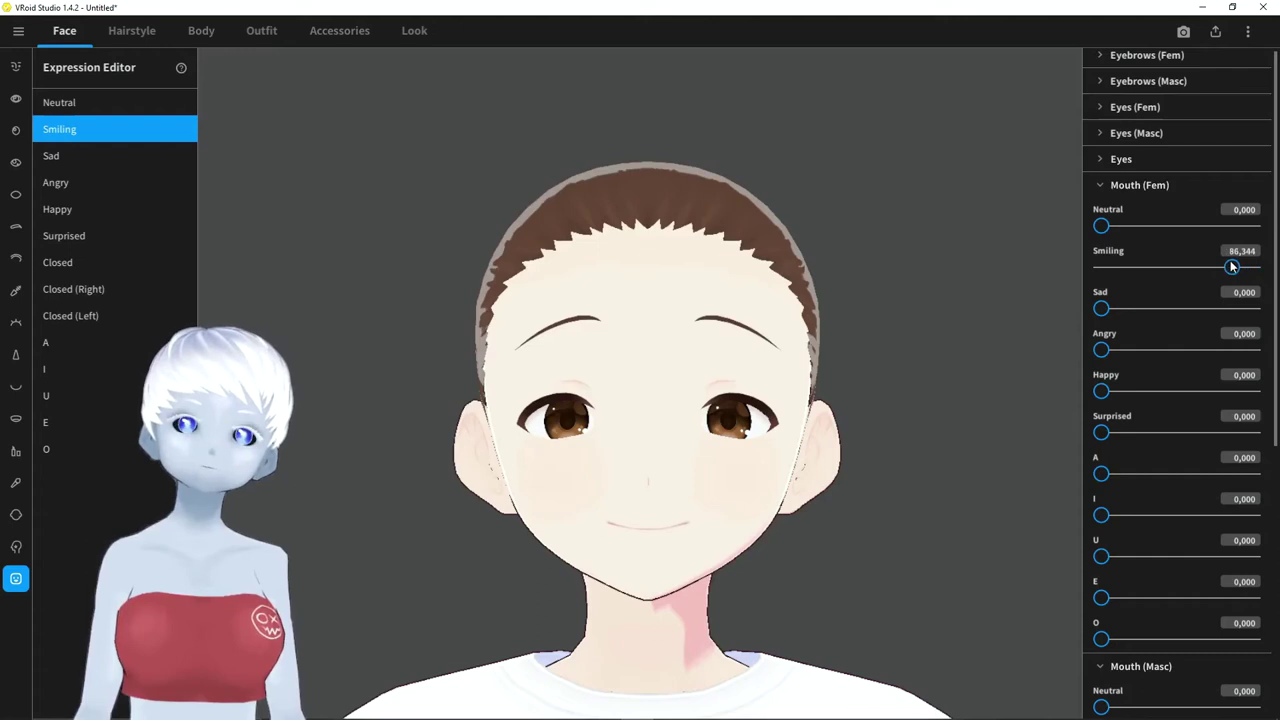
pyautogui.moveTo(1231, 267); pyautogui.dragTo(1026, 263)
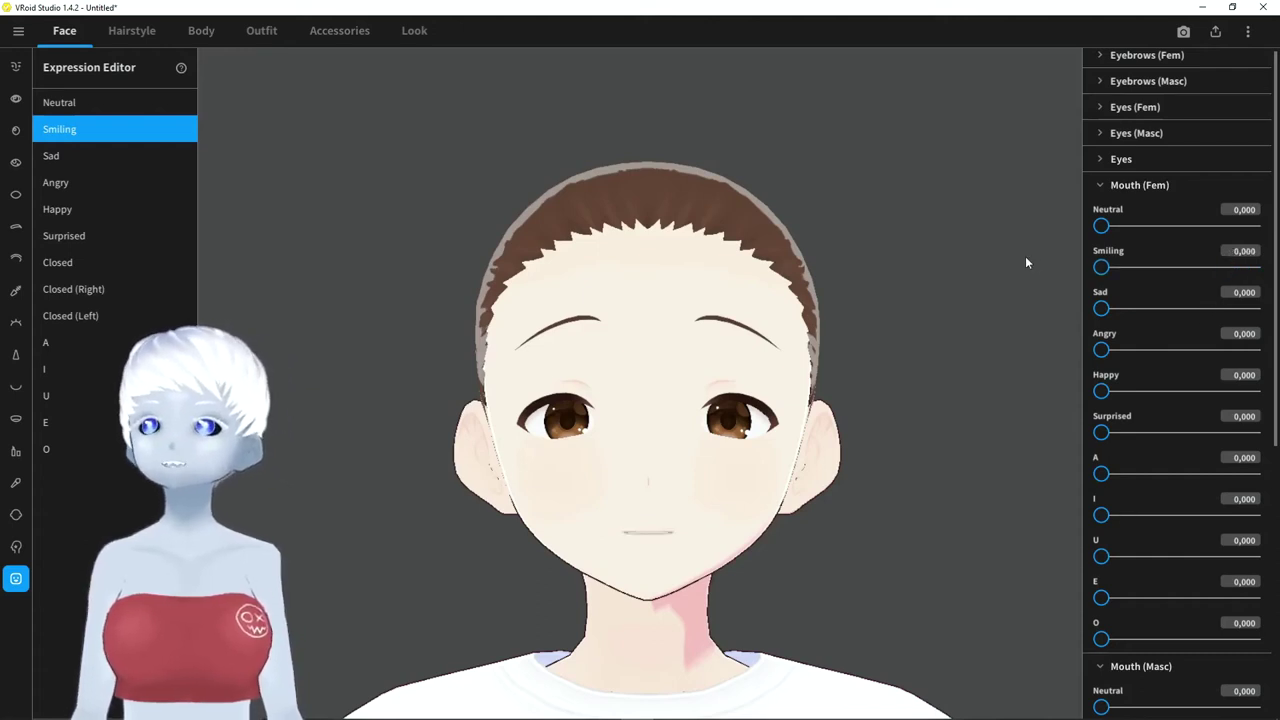
# Blend the Smiling expression's mouth using a Masc Smiling amount of about 36.1 and a Fem Smiling amount of about 55.1
pyautogui.scroll(-2, 1115, 708)
pyautogui.moveTo(1120, 684); pyautogui.dragTo(1169, 681)
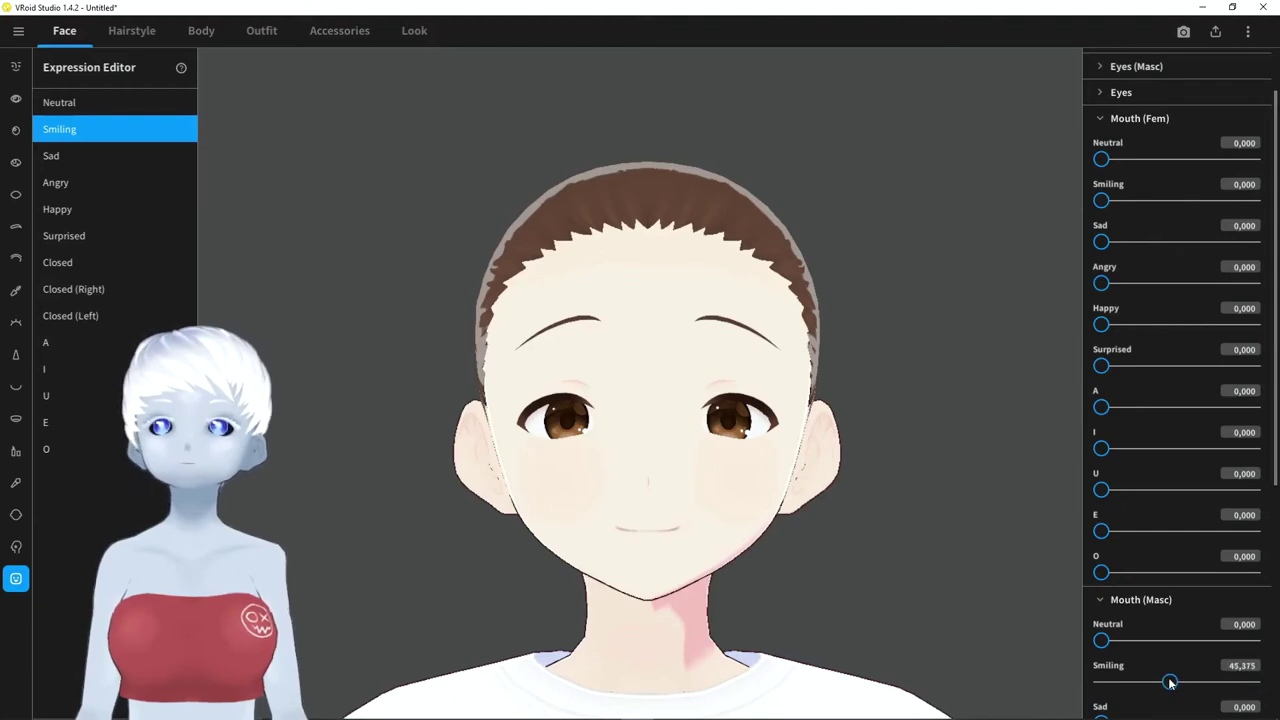
pyautogui.moveTo(1120, 200); pyautogui.dragTo(1162, 200)
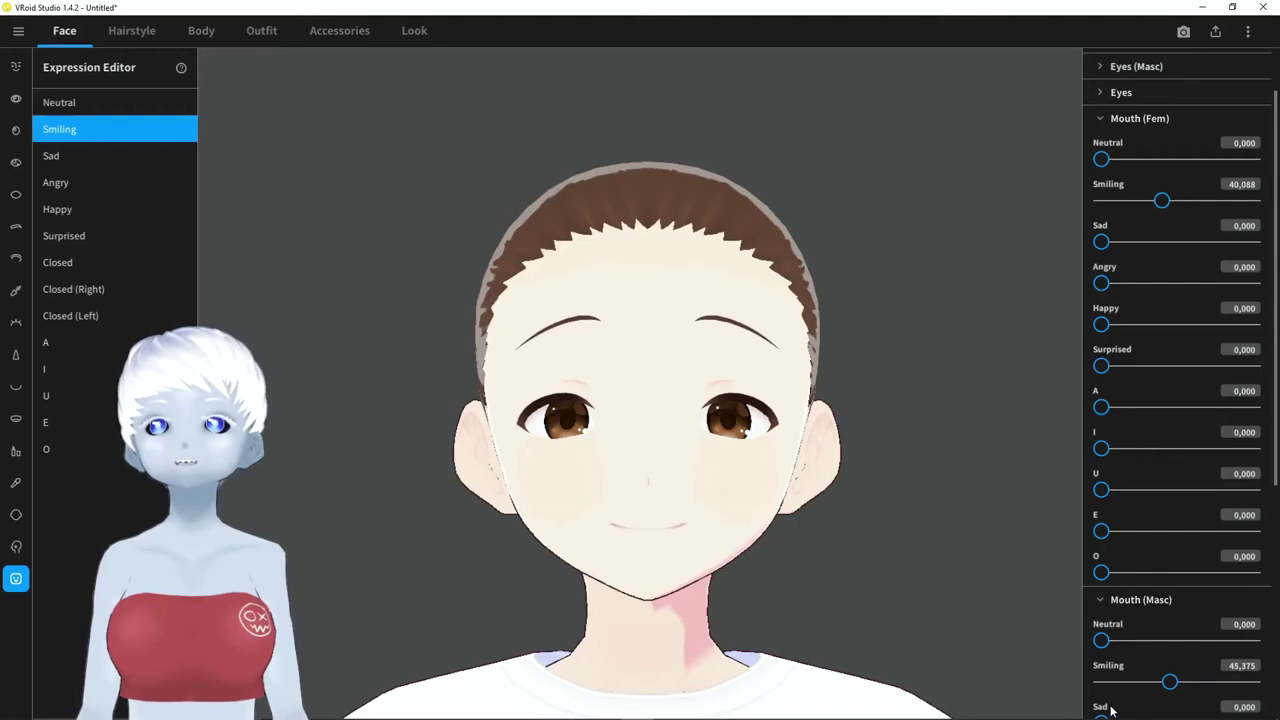
pyautogui.moveTo(1169, 682)
pyautogui.mouseDown()
pyautogui.moveTo(1138, 682)
pyautogui.moveTo(1156, 682)
pyautogui.mouseUp()
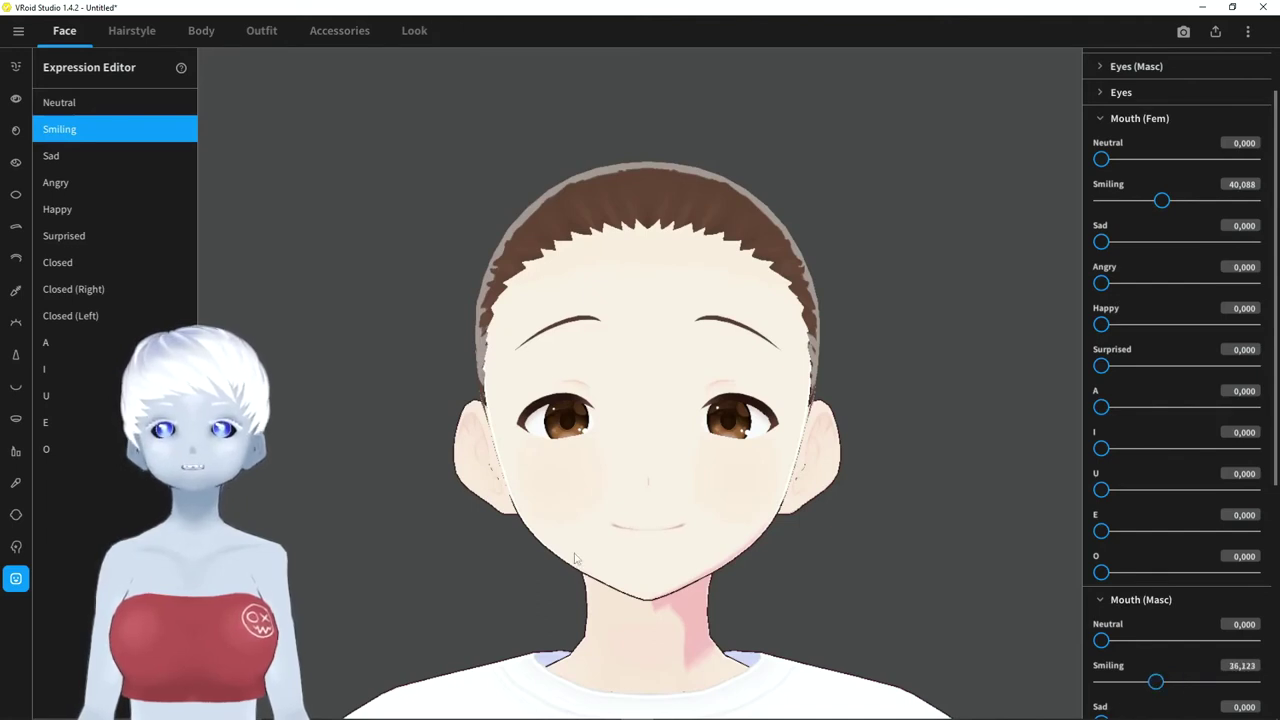
pyautogui.moveTo(1161, 200); pyautogui.dragTo(1185, 201)
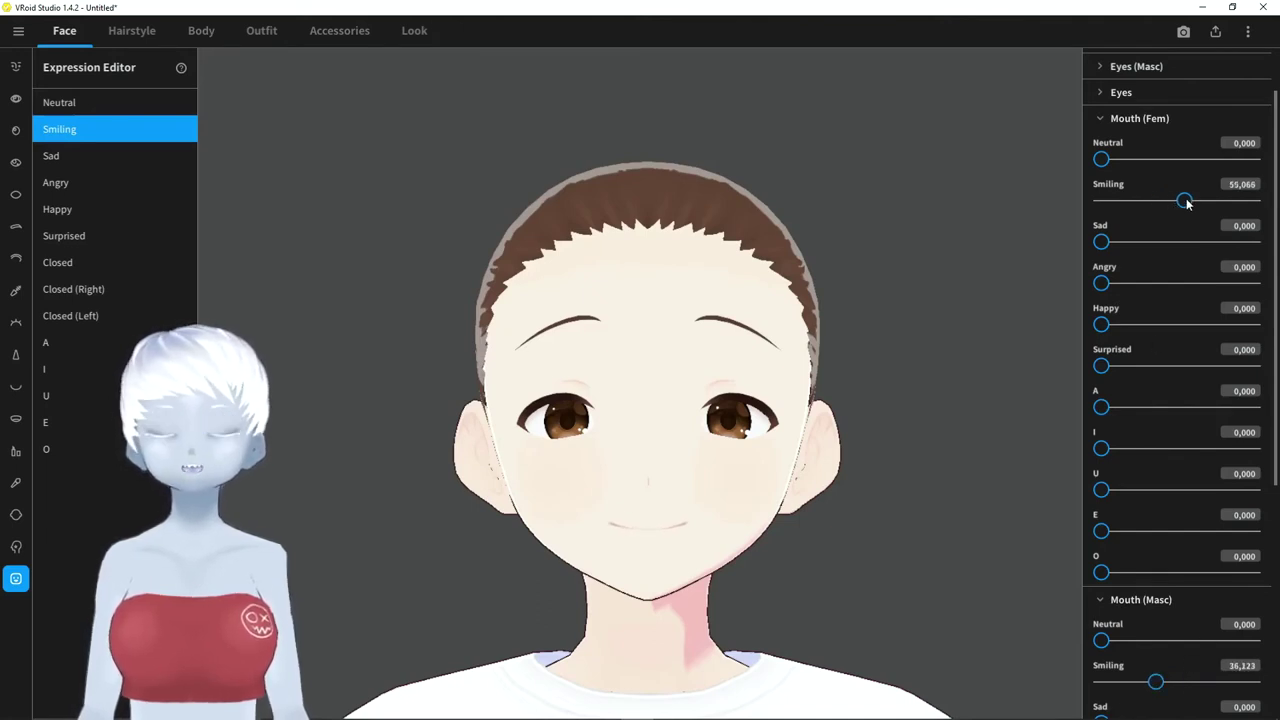
# Compare how the Sad and Angry expressions look on the face
pyautogui.click(81, 155)
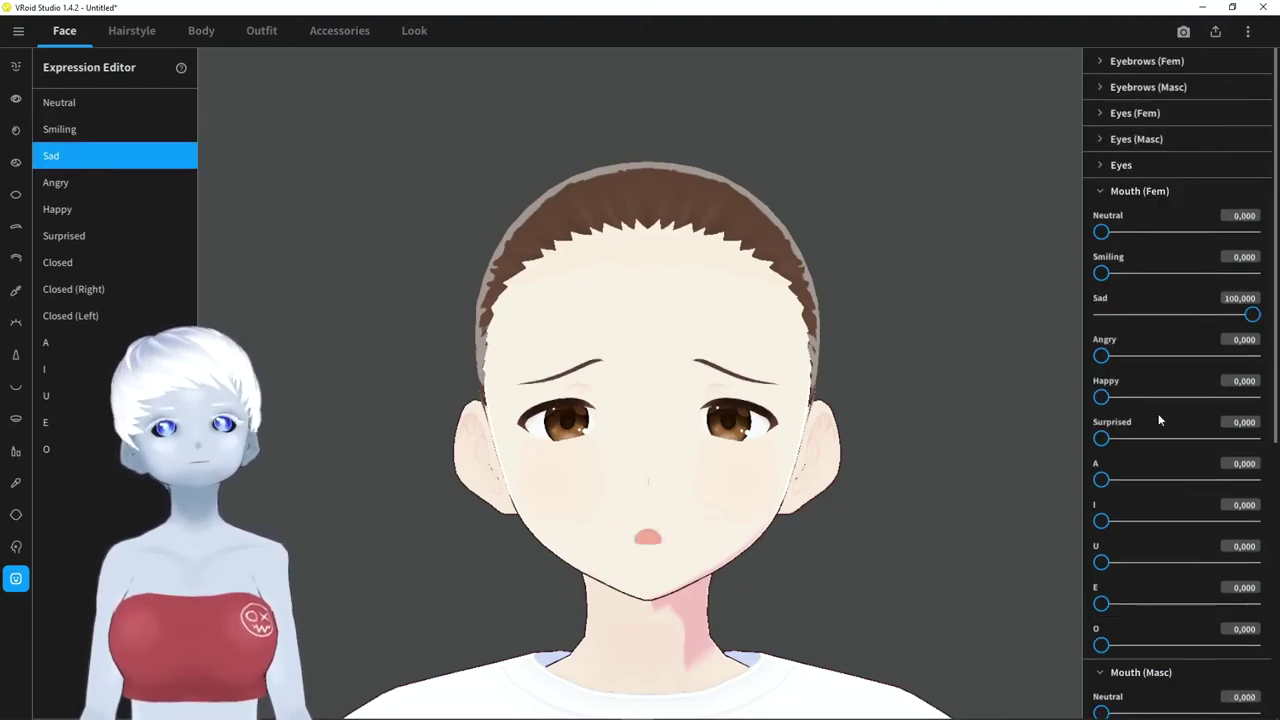
pyautogui.click(74, 188)
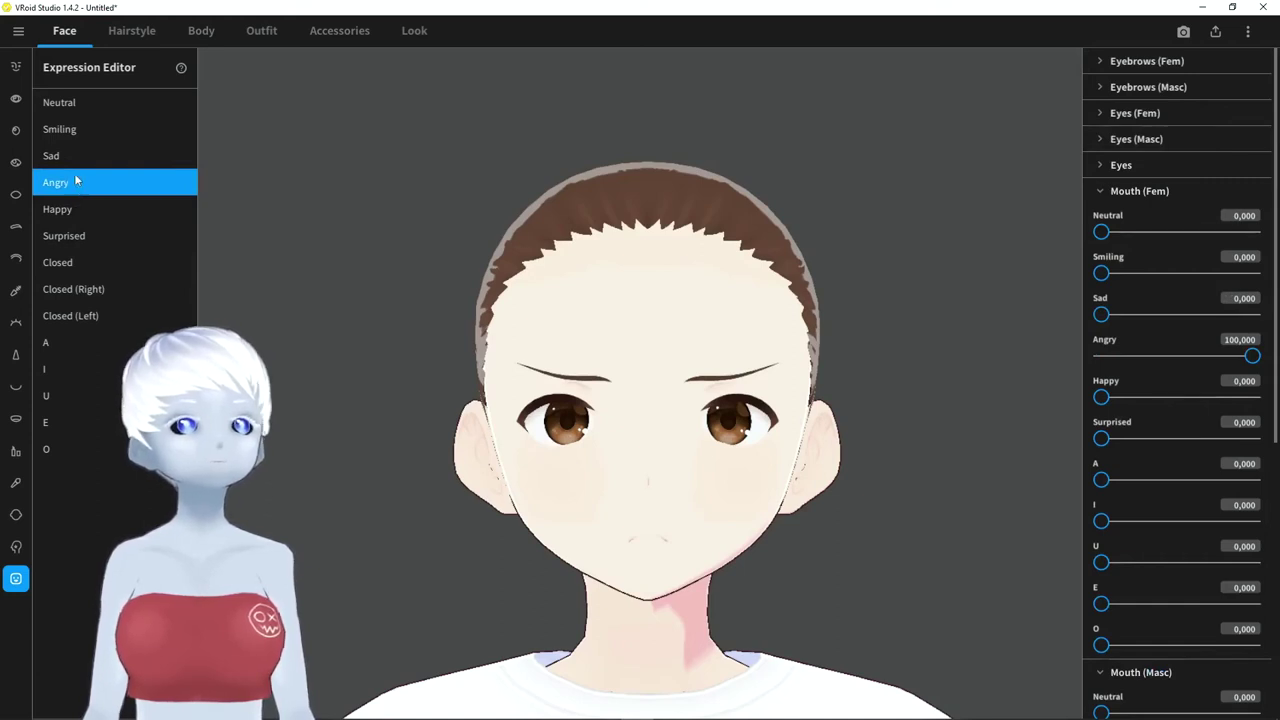
pyautogui.click(93, 162)
# In the Angry expression, set the Fem eyebrows' Angry amount to about 85.5
pyautogui.click(94, 180)
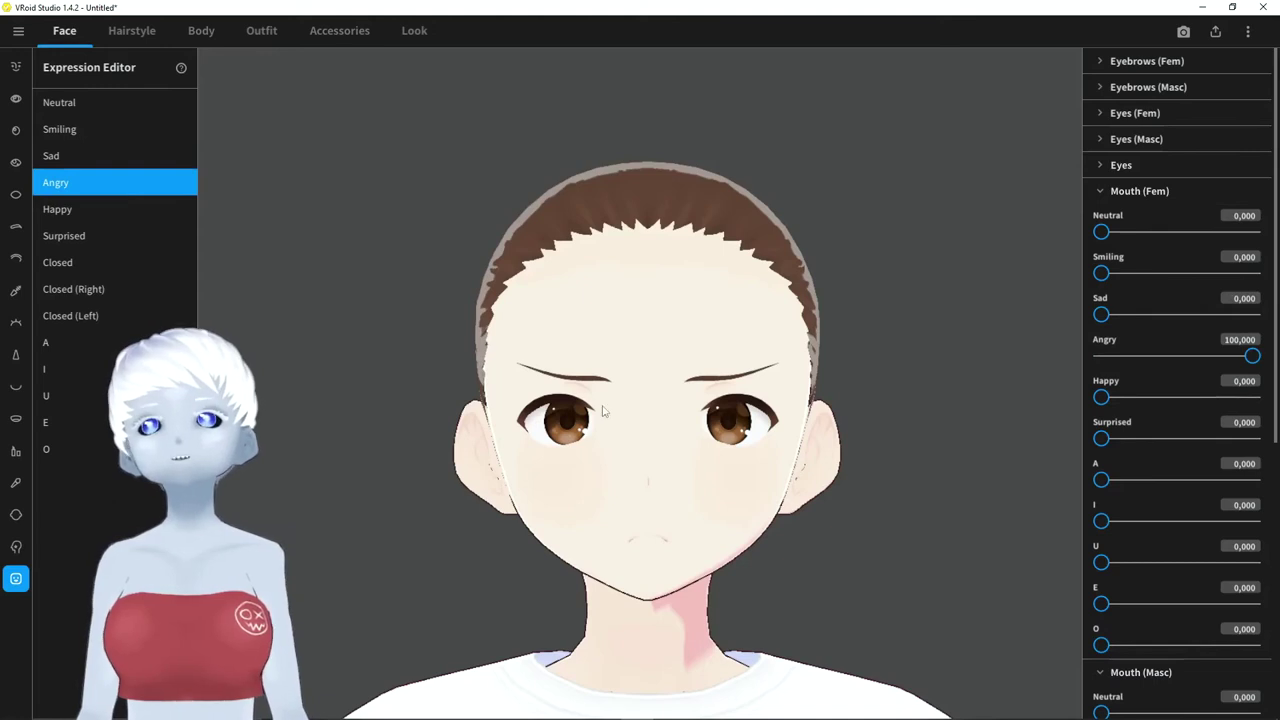
pyautogui.moveTo(1251, 356)
pyautogui.mouseDown()
pyautogui.moveTo(1190, 361)
pyautogui.moveTo(1262, 358)
pyautogui.mouseUp()
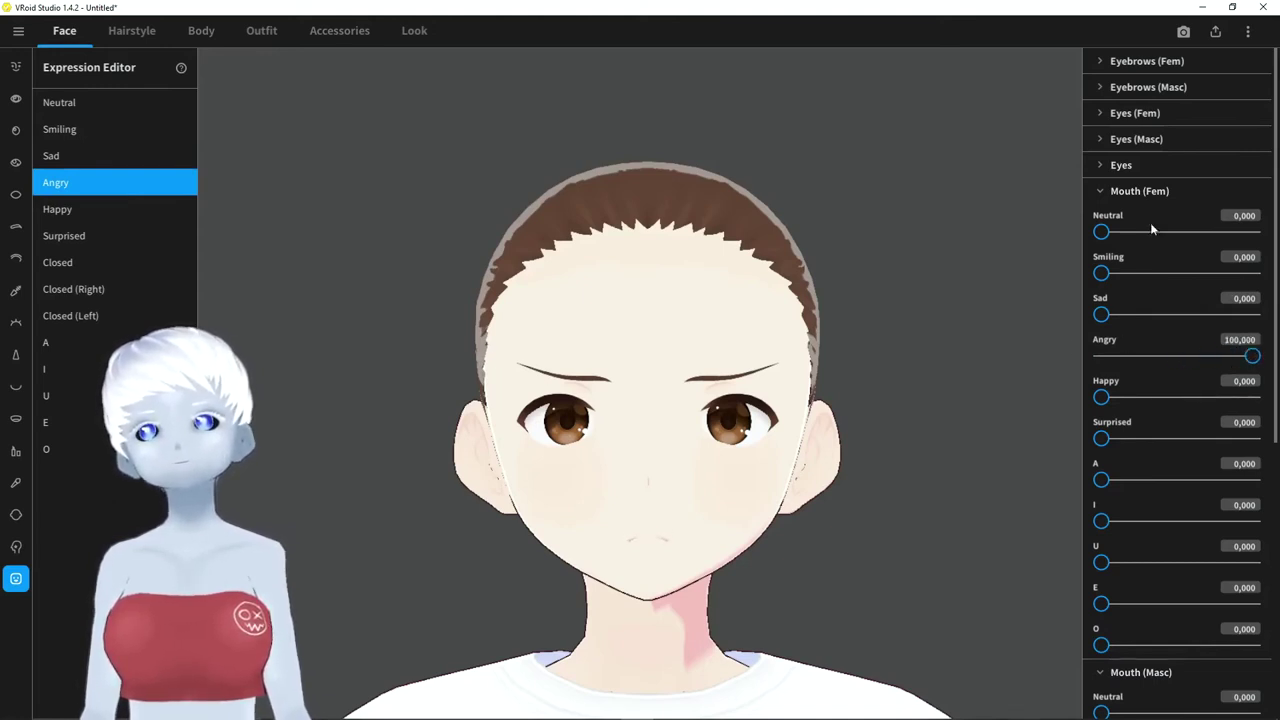
pyautogui.click(1104, 191)
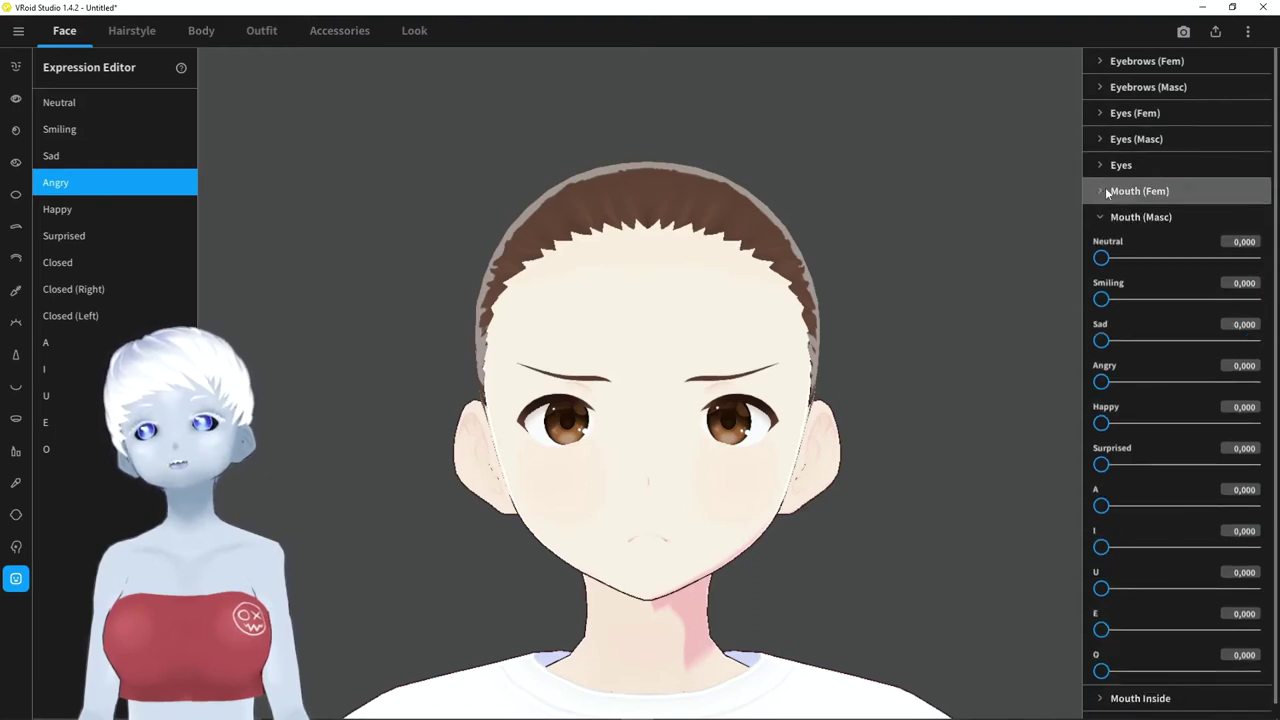
pyautogui.click(1110, 61)
pyautogui.moveTo(1252, 186)
pyautogui.mouseDown()
pyautogui.moveTo(1211, 187)
pyautogui.moveTo(1230, 190)
pyautogui.mouseUp()
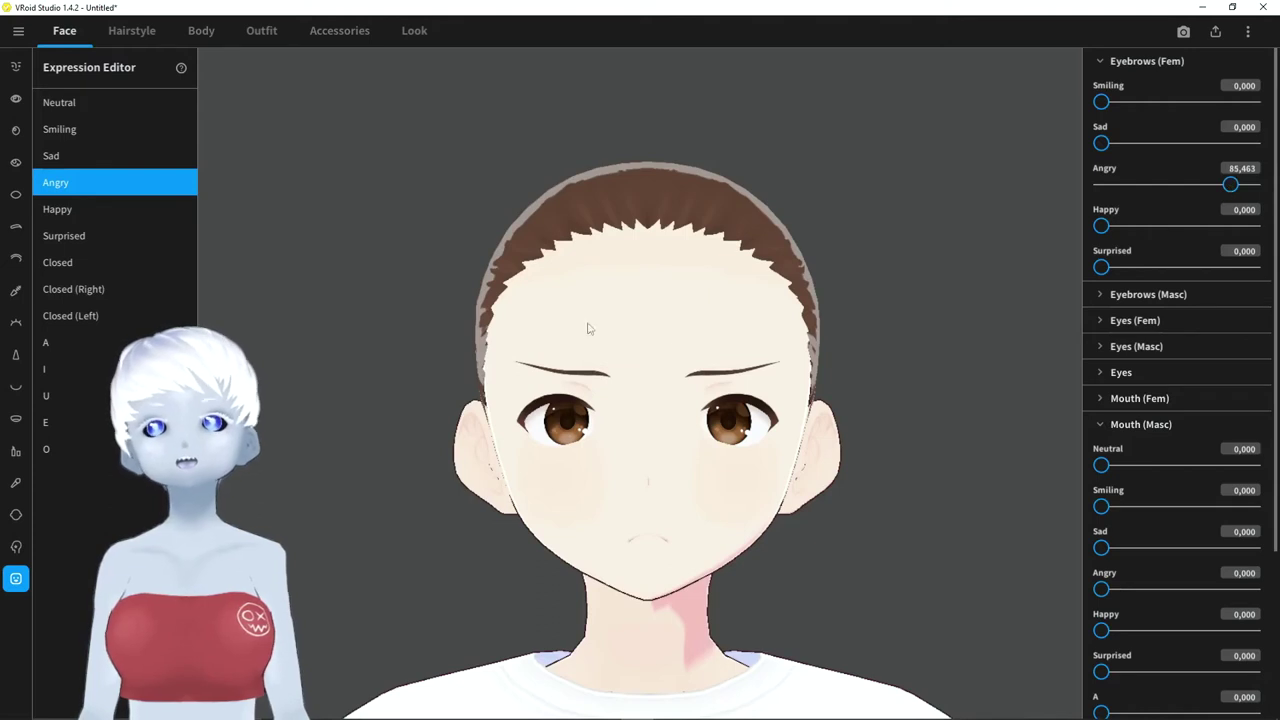
# Preview the Happy, Surprised and Closed expressions on the face
pyautogui.click(76, 212)
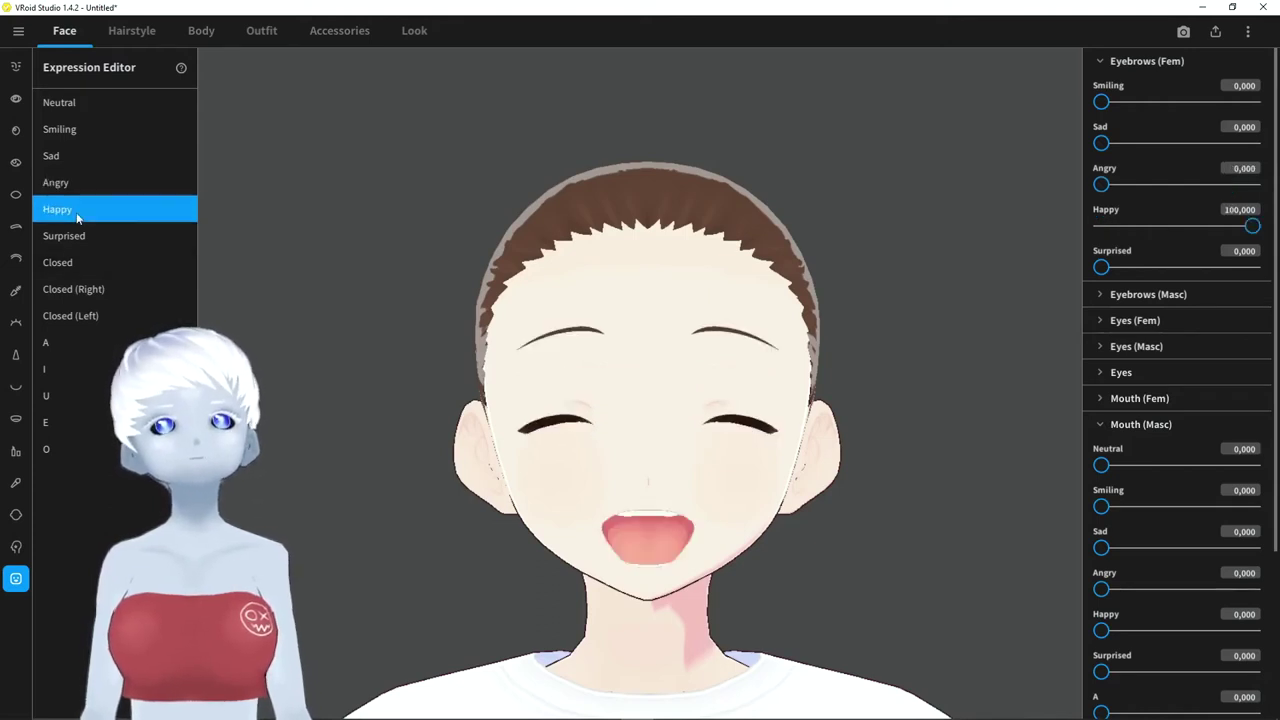
pyautogui.click(68, 238)
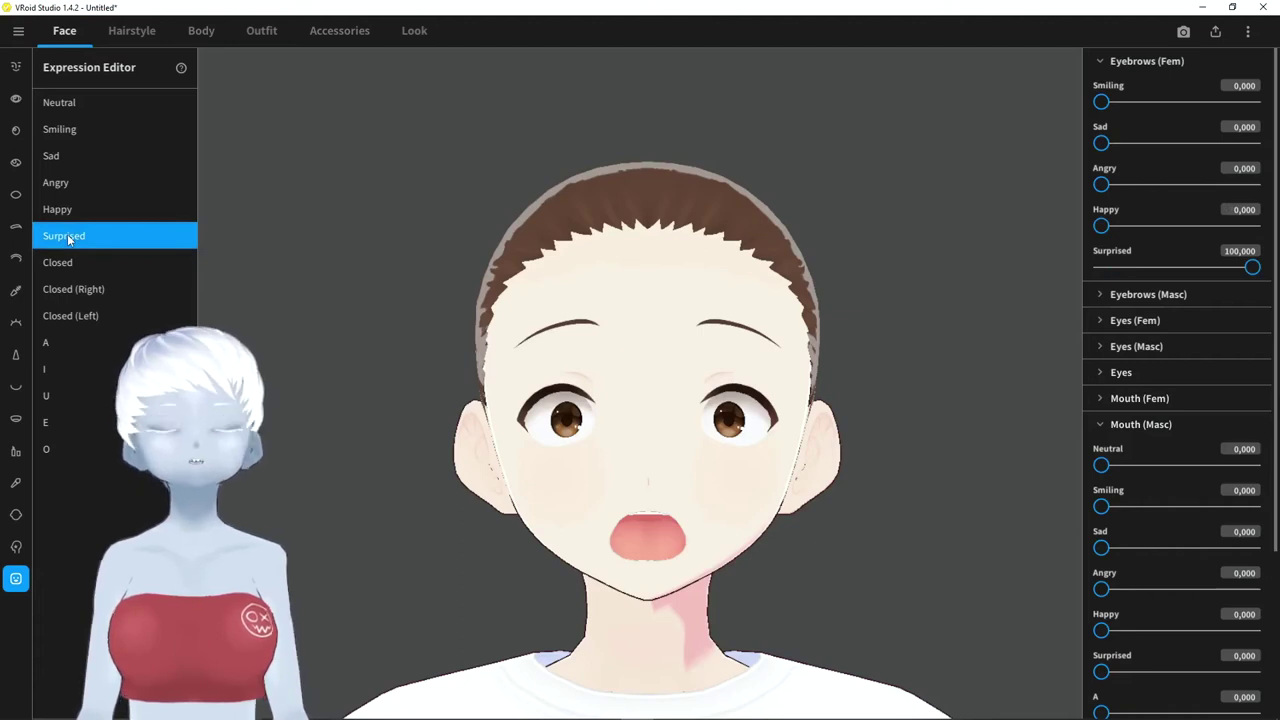
pyautogui.click(75, 265)
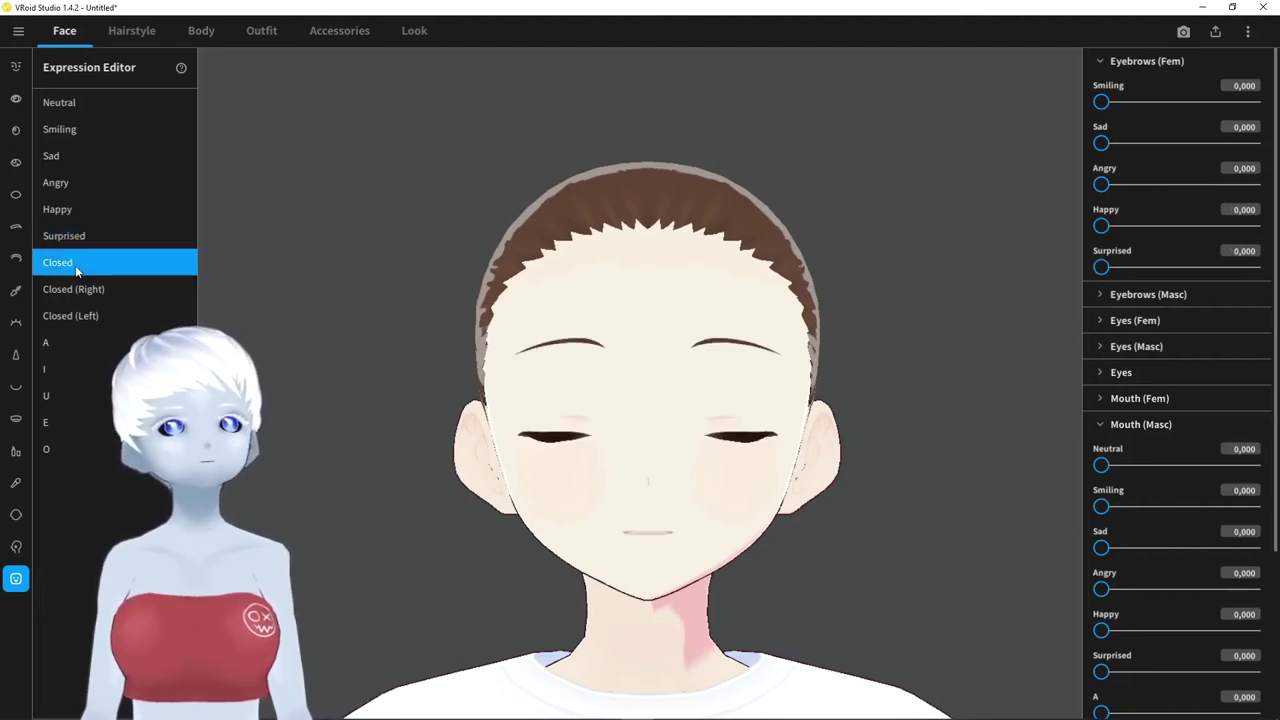
# In the Closed (Right) expression, try out the general eye adjustments and set Open Irises to about 56.4
pyautogui.click(87, 292)
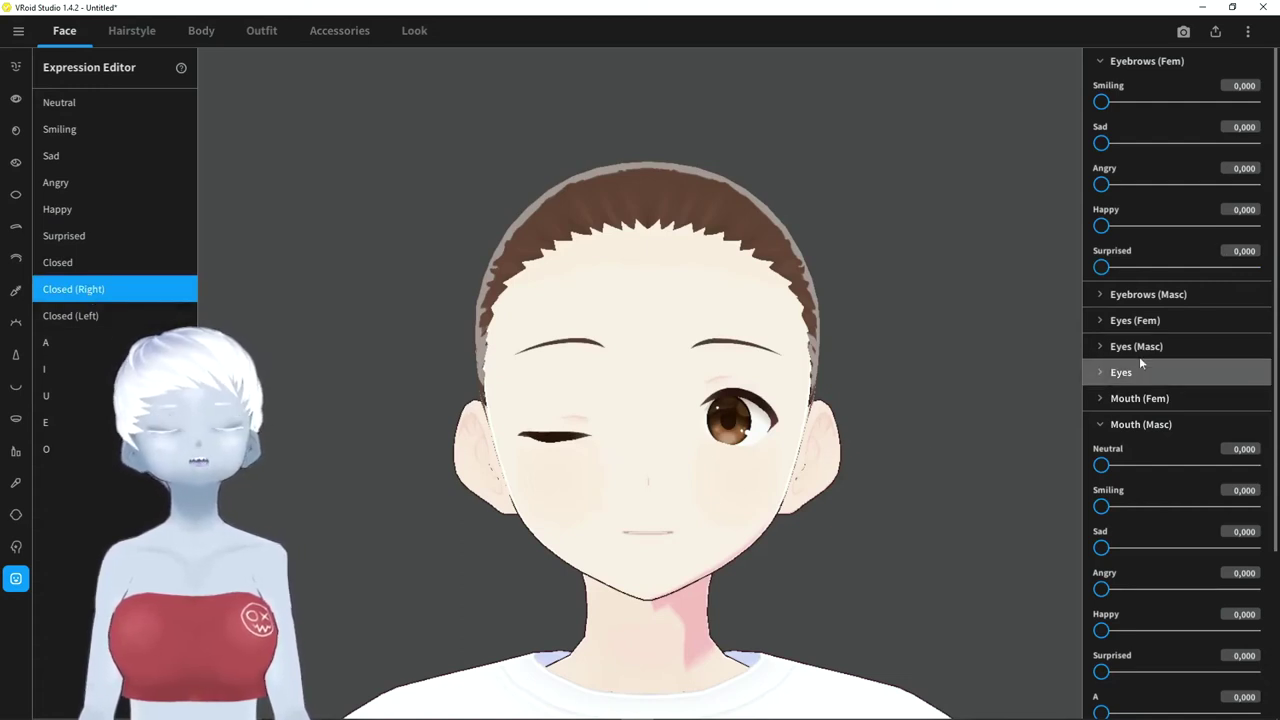
pyautogui.click(1100, 424)
pyautogui.click(1100, 373)
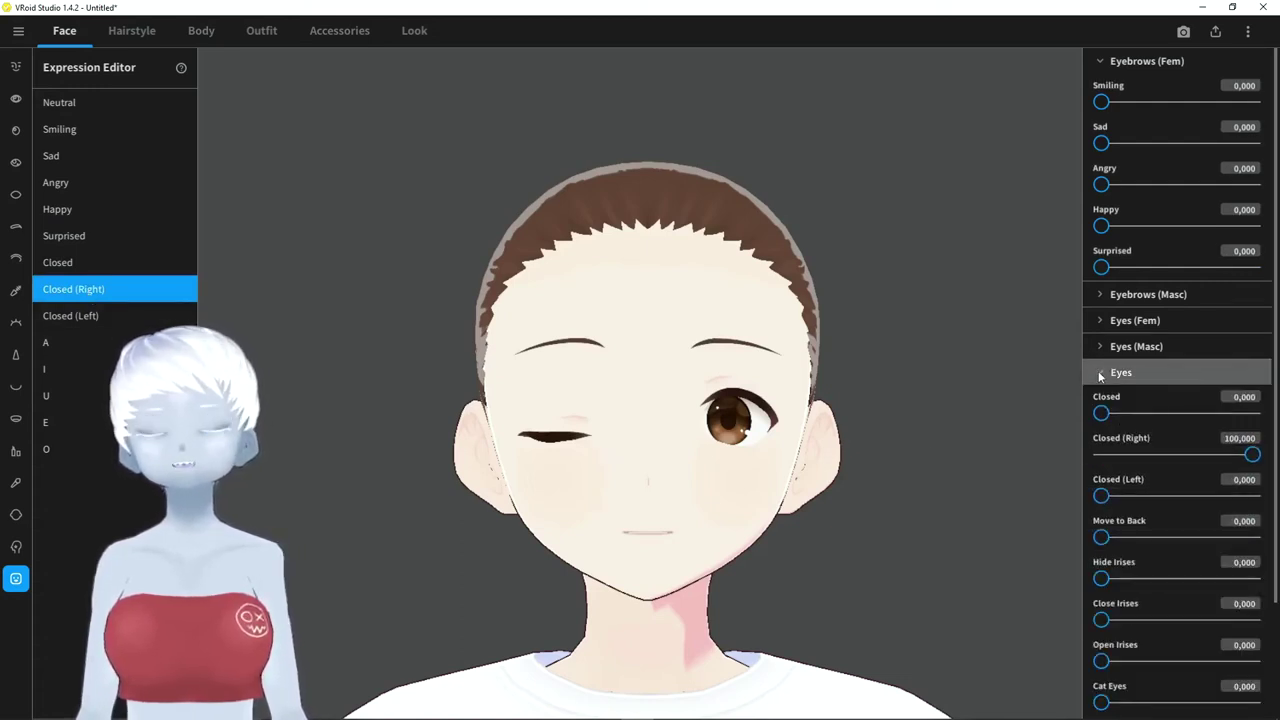
pyautogui.moveTo(1258, 455)
pyautogui.mouseDown()
pyautogui.moveTo(1154, 455)
pyautogui.moveTo(1256, 454)
pyautogui.mouseUp()
pyautogui.scroll(-1, 1166, 457)
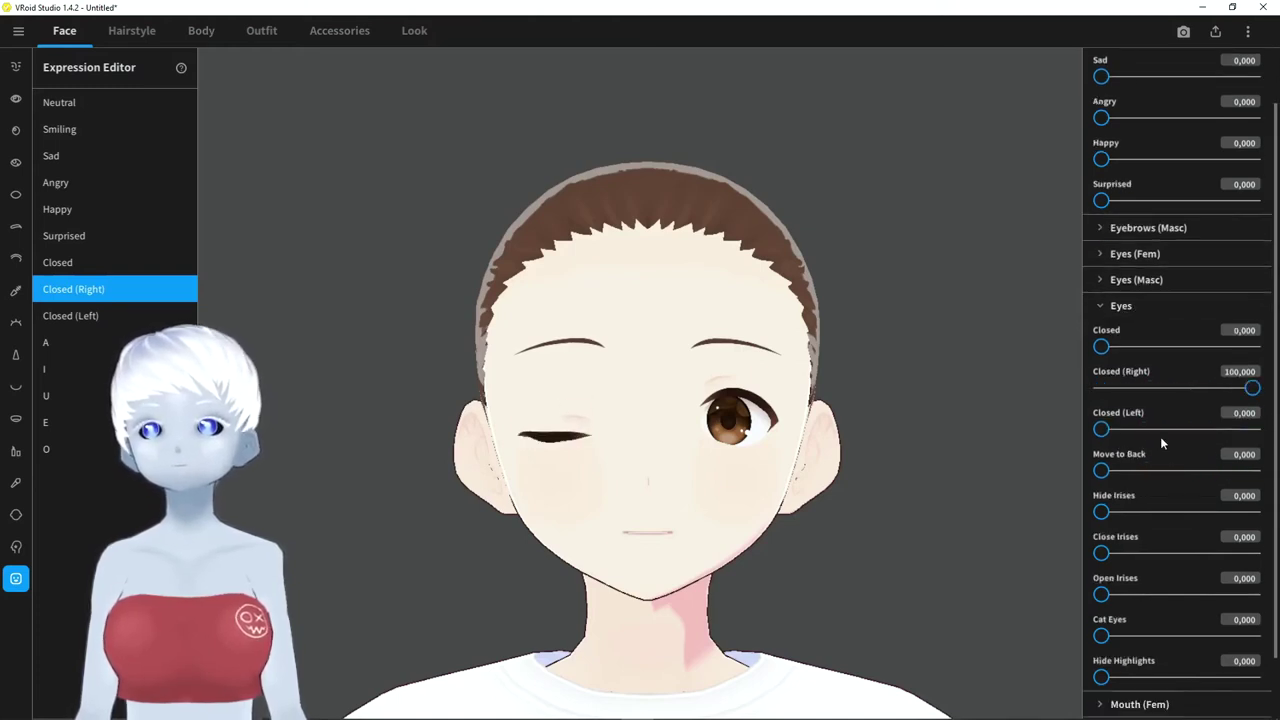
pyautogui.moveTo(1101, 428); pyautogui.dragTo(1044, 432)
pyautogui.moveTo(1100, 470); pyautogui.dragTo(1007, 470)
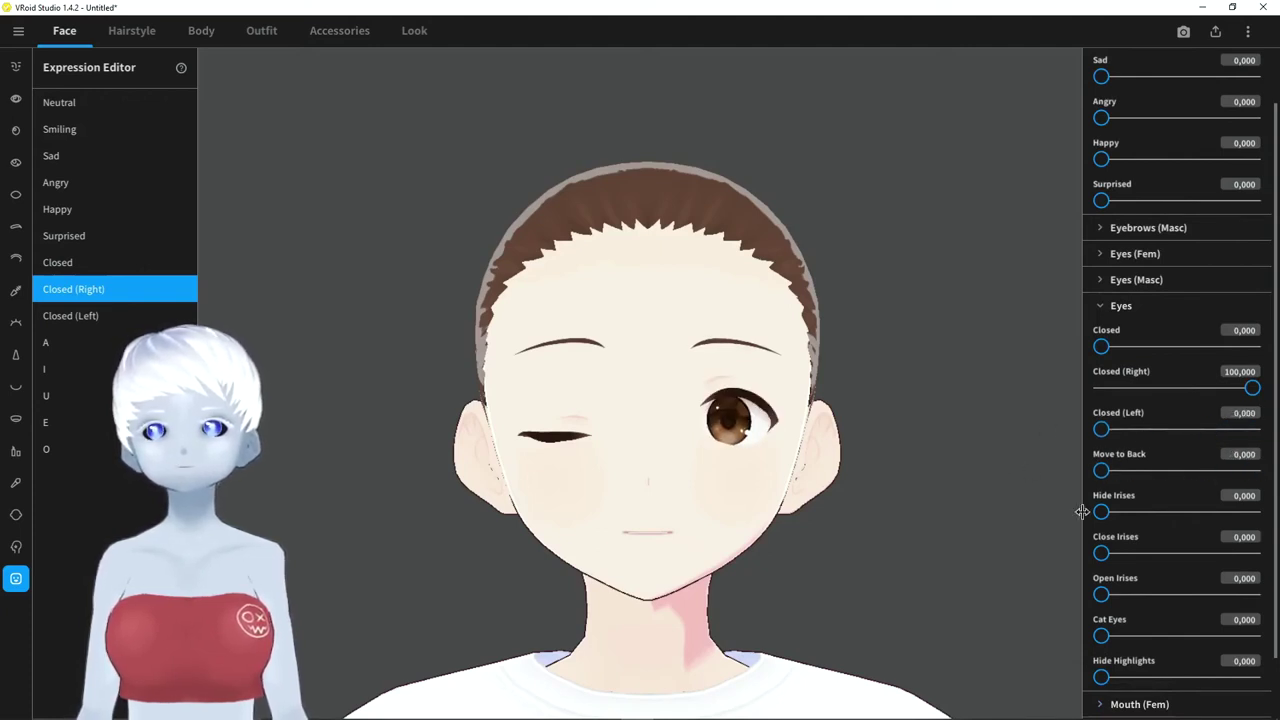
pyautogui.moveTo(1129, 511); pyautogui.dragTo(1061, 516)
pyautogui.moveTo(1103, 555)
pyautogui.mouseDown()
pyautogui.moveTo(1218, 551)
pyautogui.moveTo(1110, 543)
pyautogui.mouseUp()
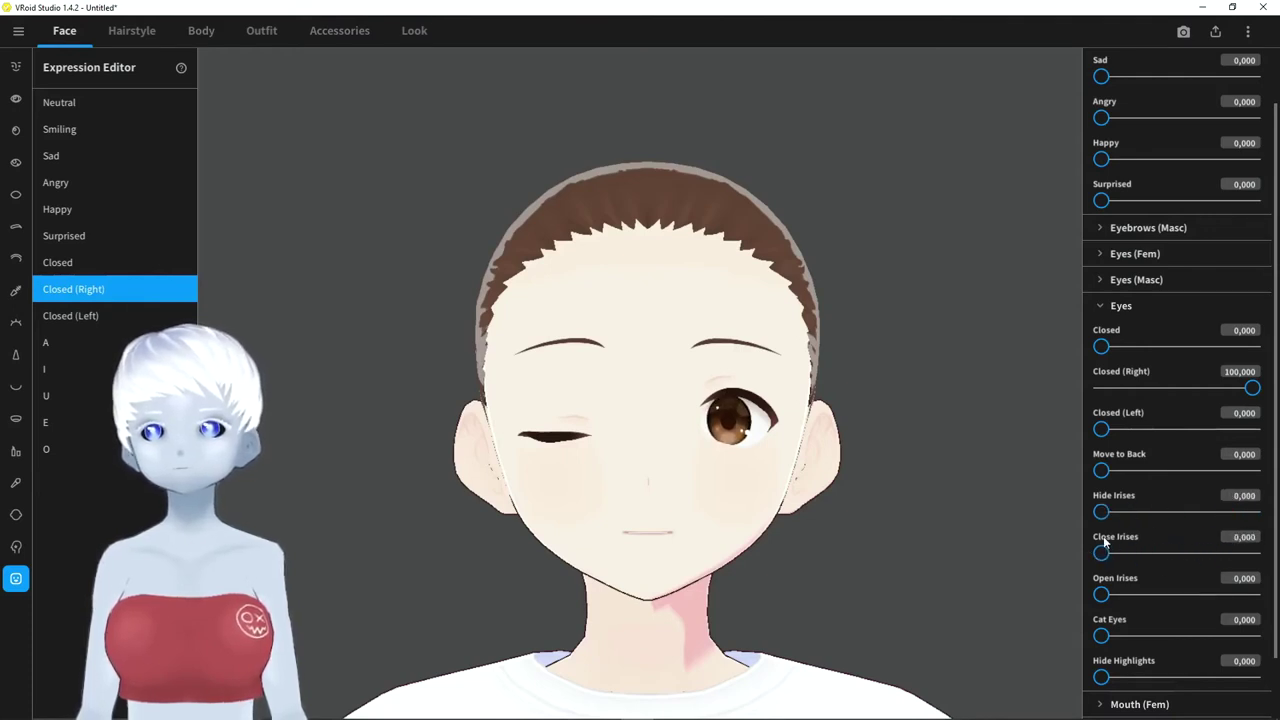
pyautogui.moveTo(1101, 596); pyautogui.dragTo(1189, 595)
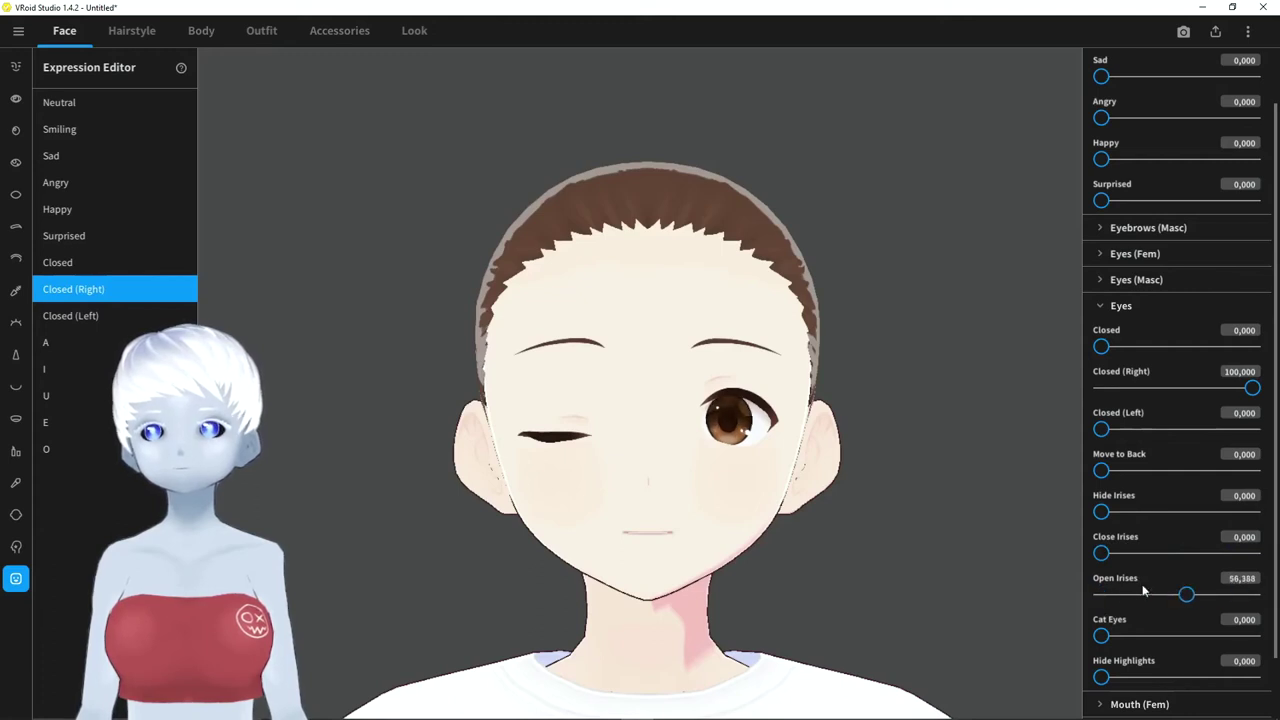
# In the Surprised expression, set Open Irises to about 67.4 and try Cat Eyes and Hide Highlights, returning both to 0
pyautogui.click(64, 235)
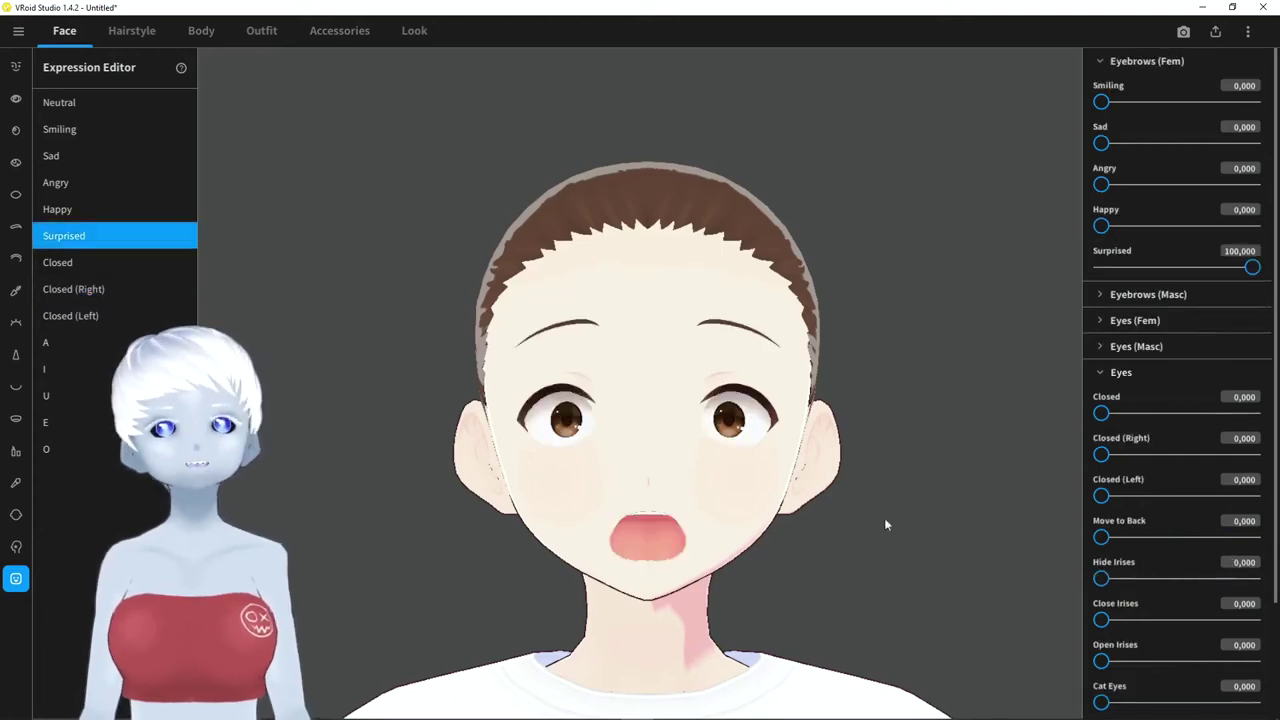
pyautogui.scroll(-1, 1163, 500)
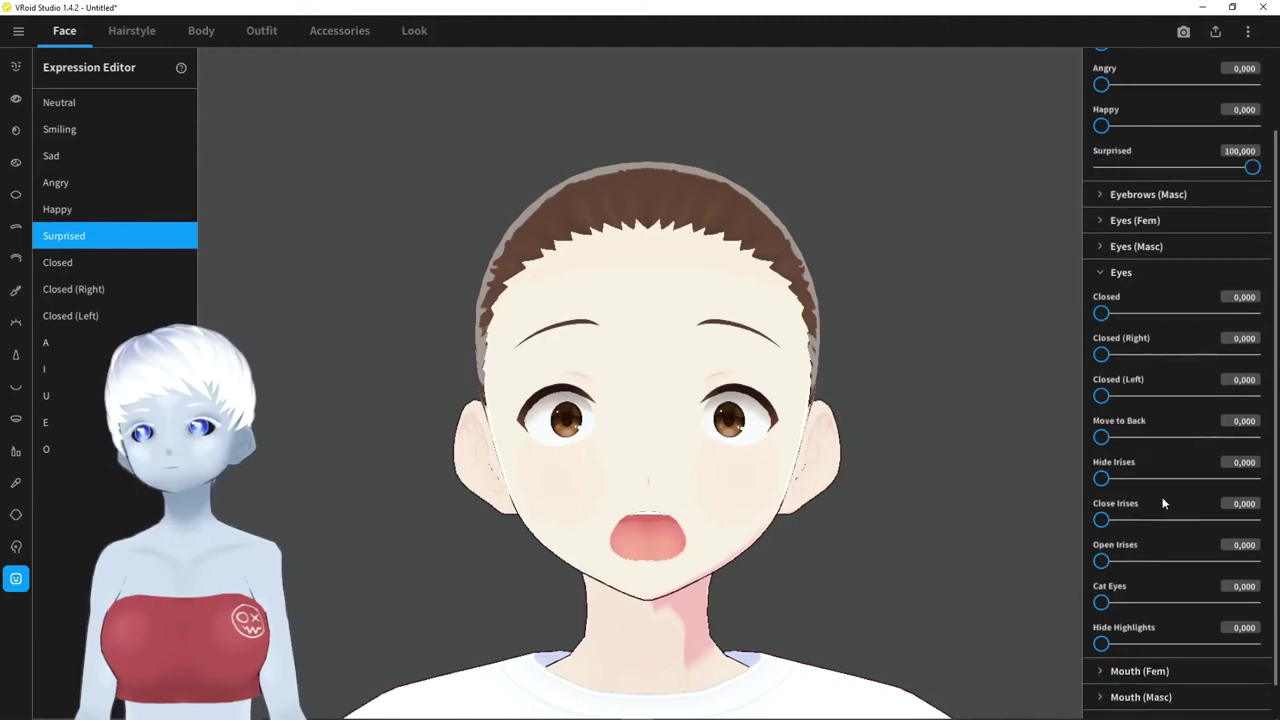
pyautogui.scroll(-1, 1160, 510)
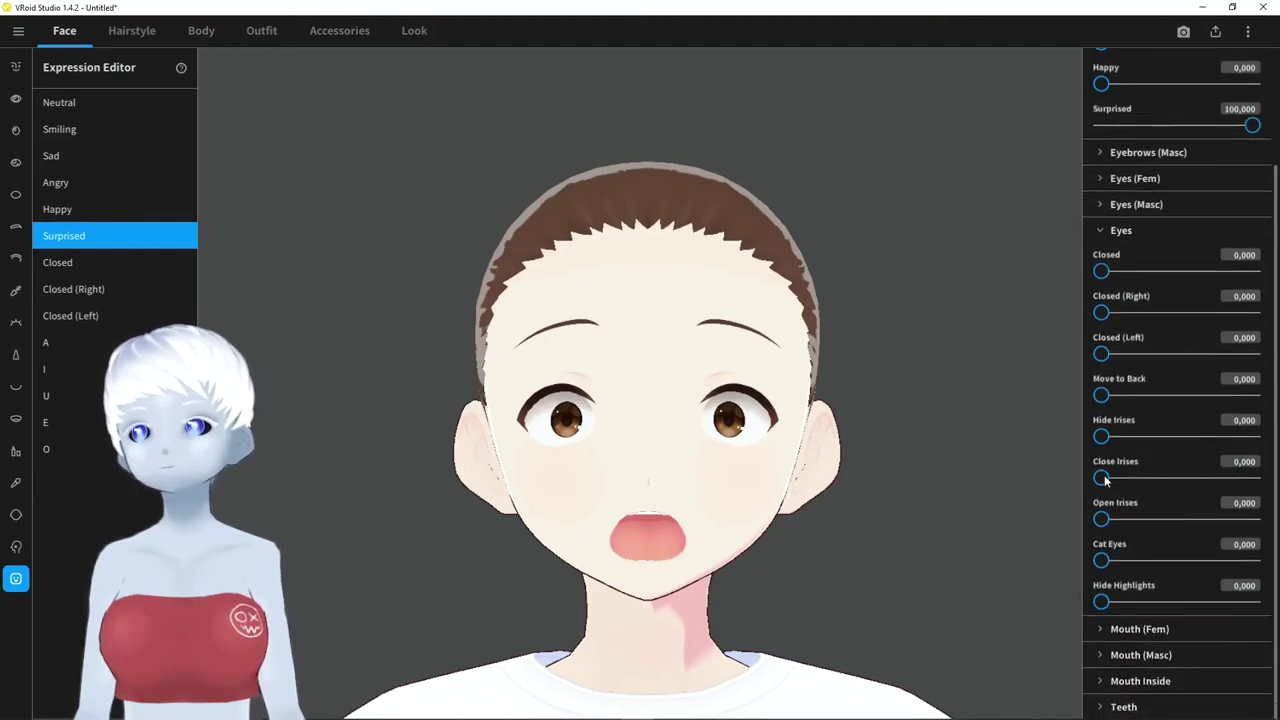
pyautogui.moveTo(1102, 519); pyautogui.dragTo(1208, 520)
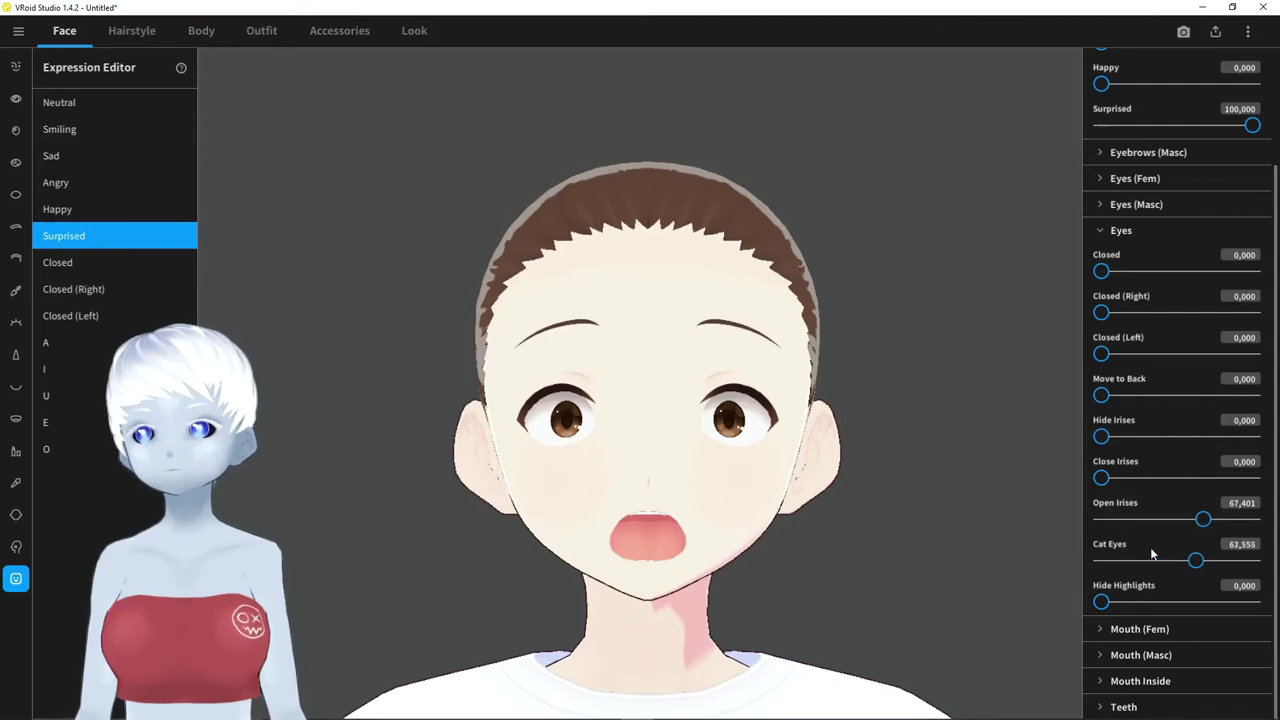
pyautogui.moveTo(1104, 604); pyautogui.dragTo(1080, 591)
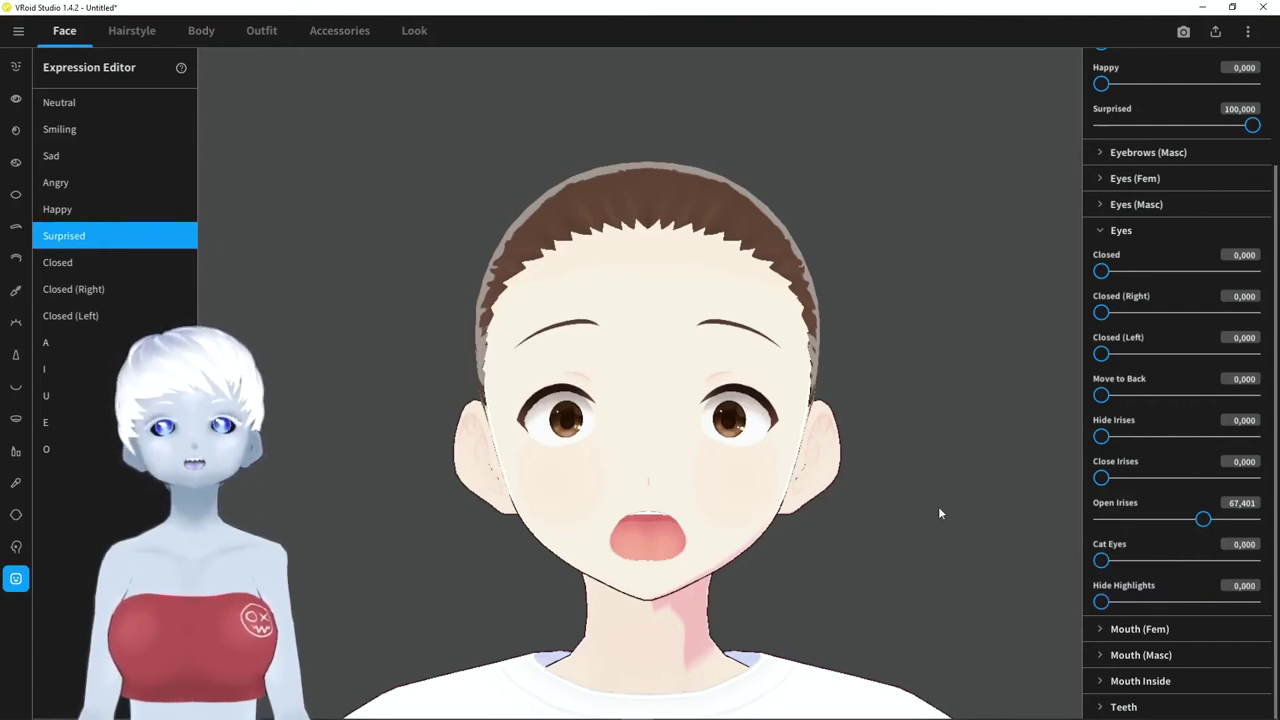
# Preview the Closed (Right), Closed (Left), A, I, U, E and O expressions on the face
pyautogui.scroll(-1, 938, 506)
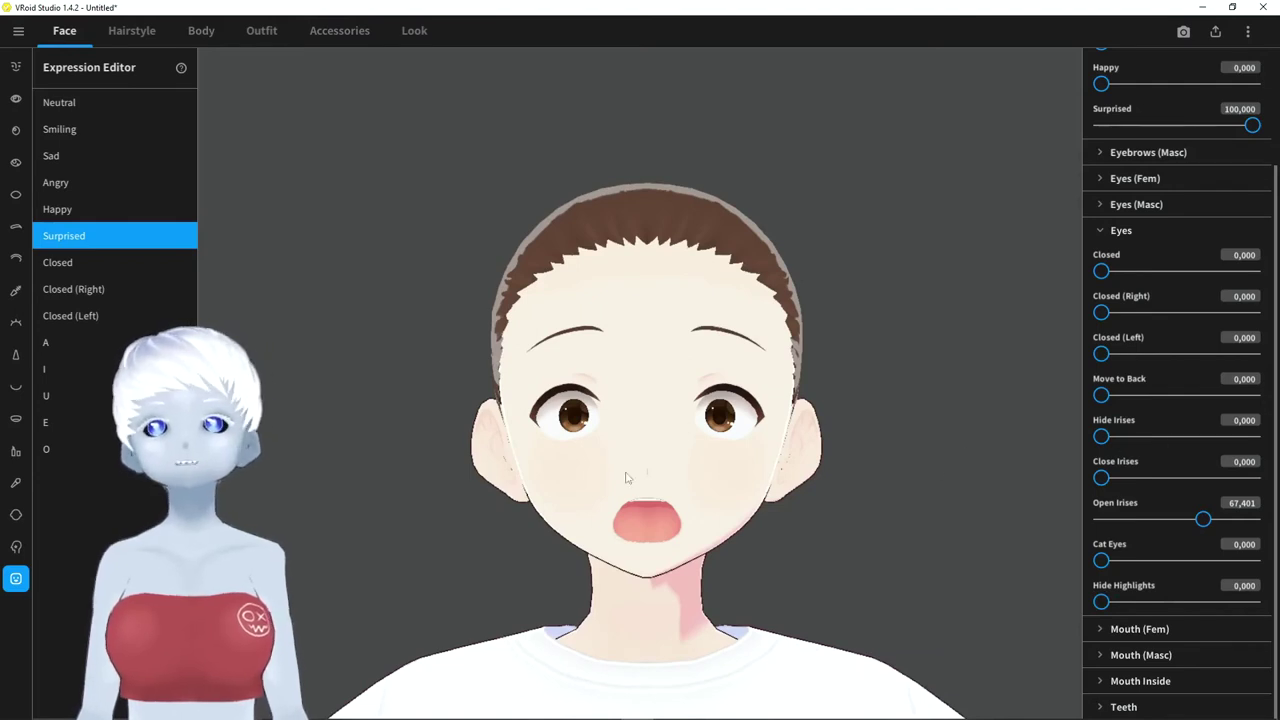
pyautogui.click(152, 293)
pyautogui.click(105, 313)
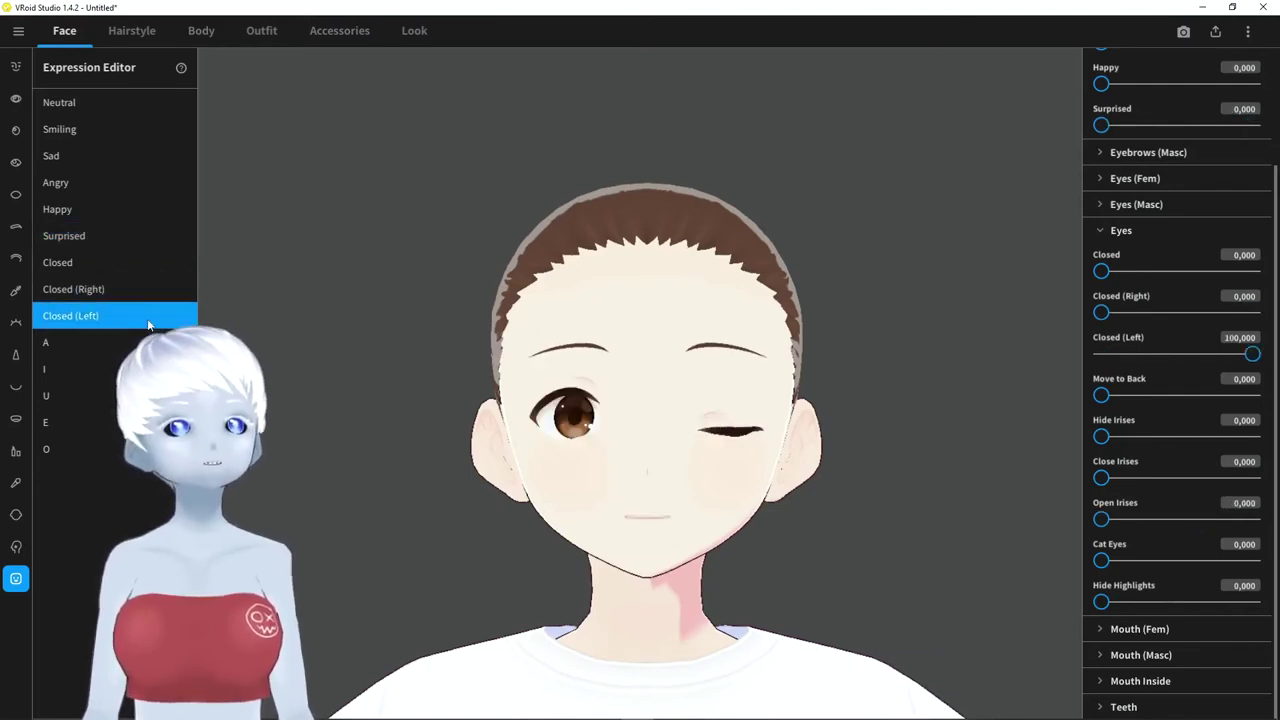
pyautogui.click(86, 349)
pyautogui.click(85, 368)
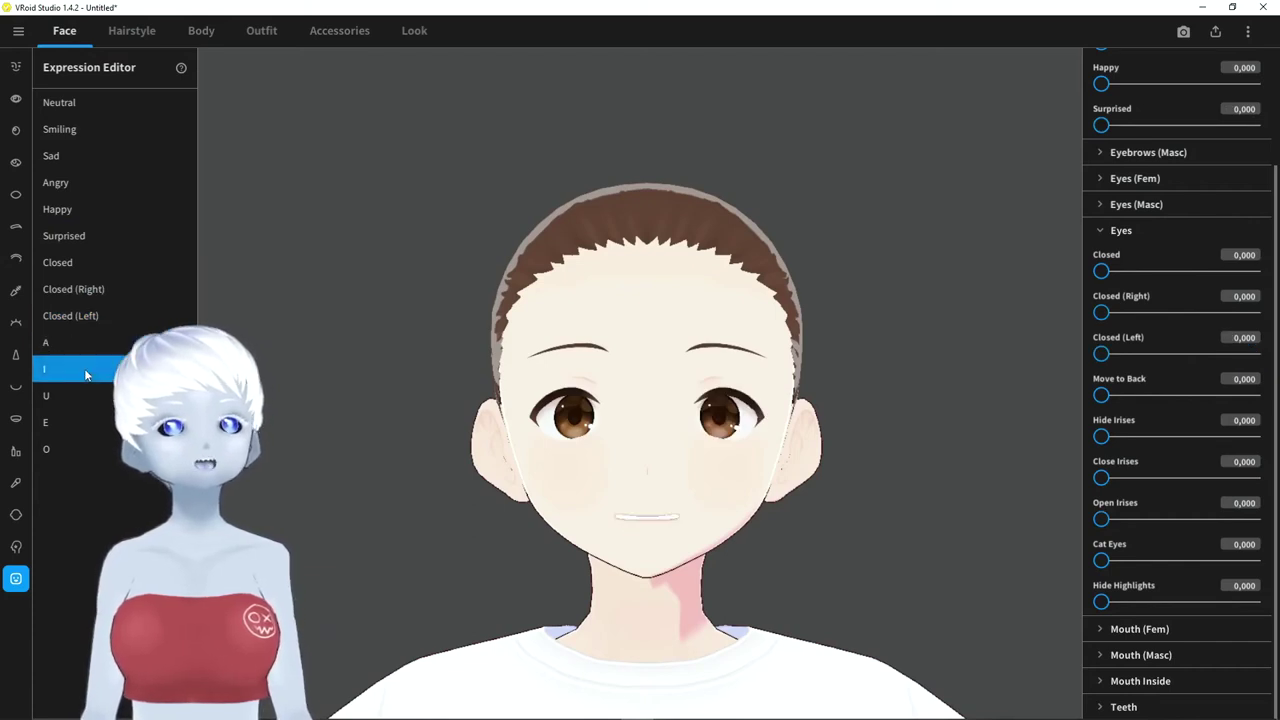
pyautogui.click(83, 399)
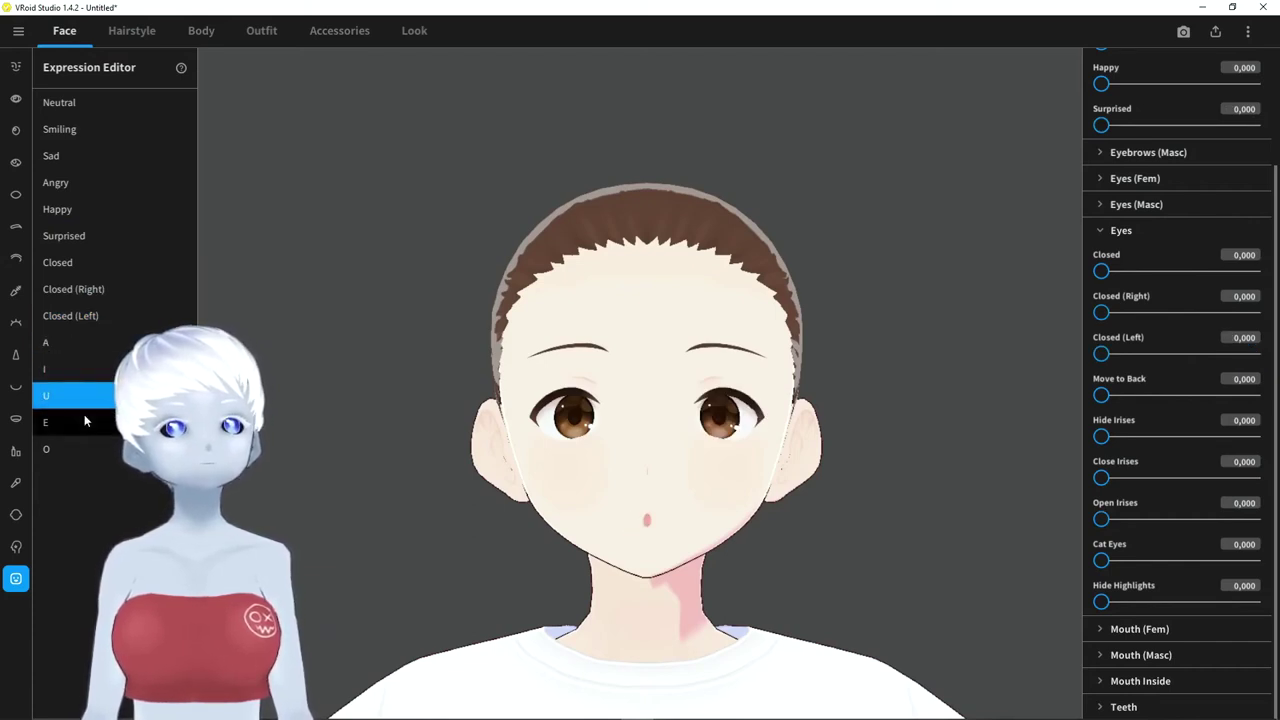
pyautogui.click(85, 422)
pyautogui.click(88, 450)
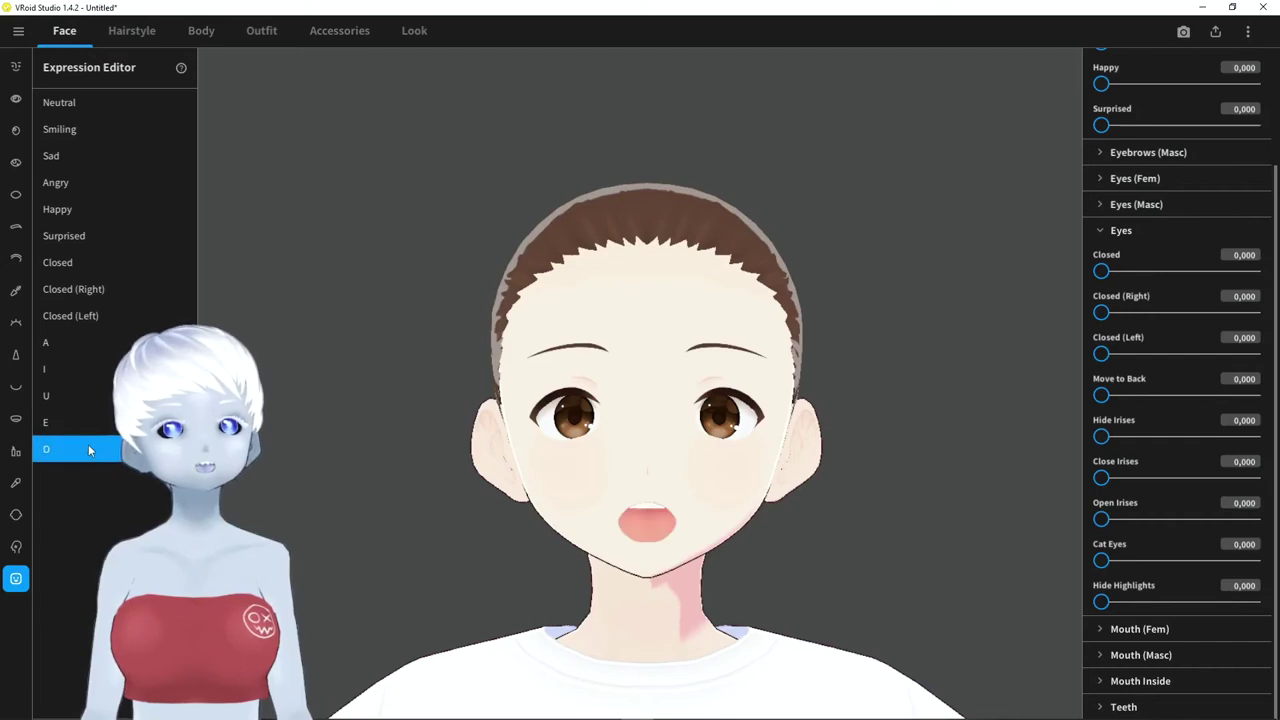
# In the A expression, try Vampire Teeth and Front Tooth Fang at different strengths and set Shark Teeth to 57
pyautogui.click(131, 343)
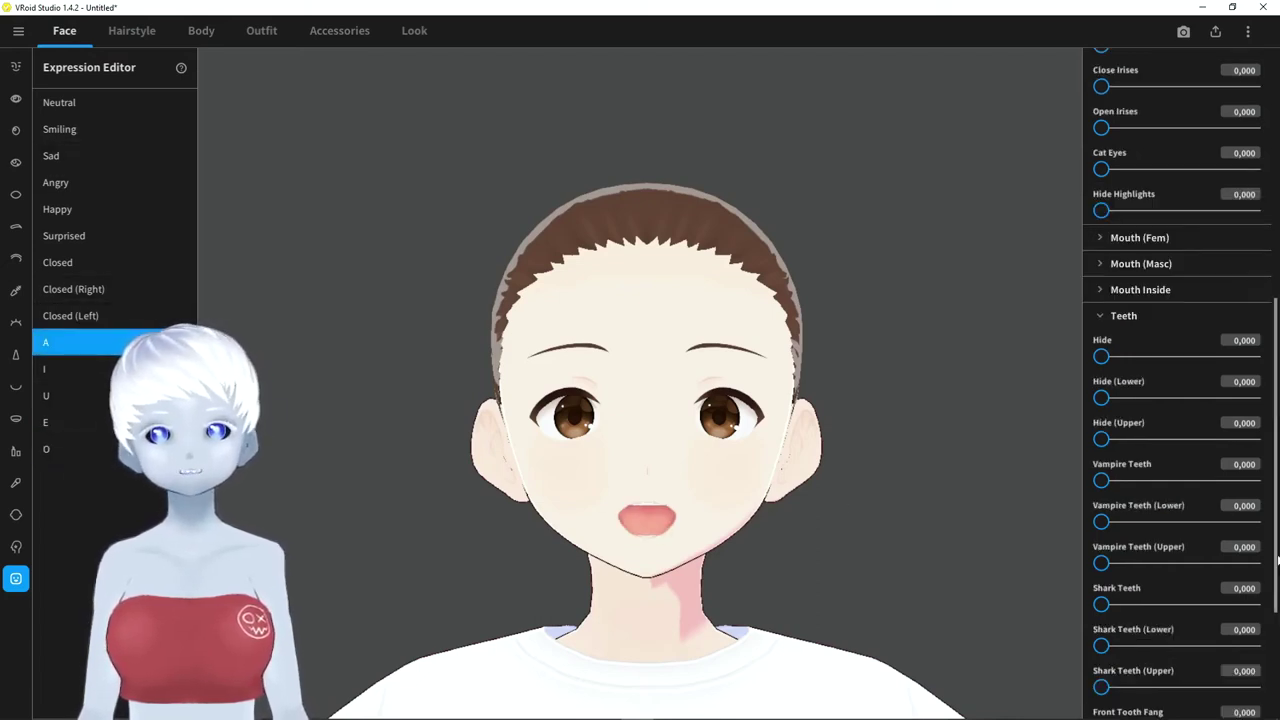
pyautogui.scroll(-1, 1131, 450)
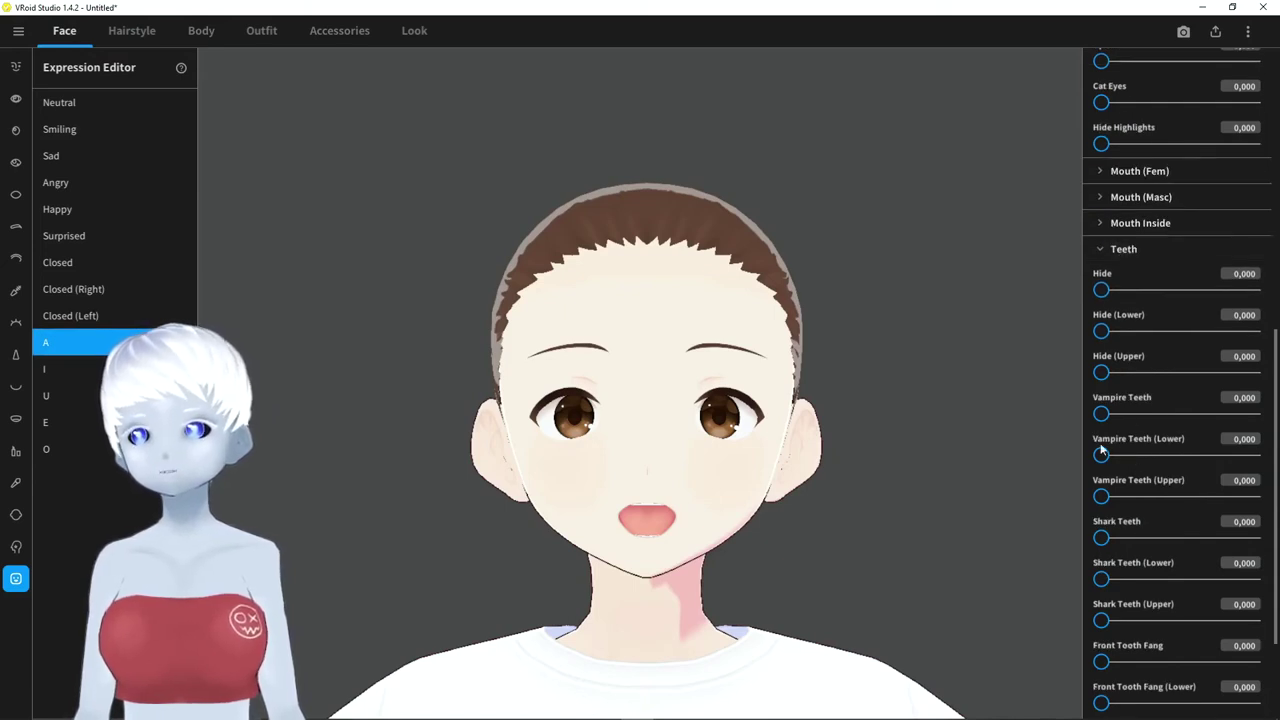
pyautogui.scroll(-1, 1105, 455)
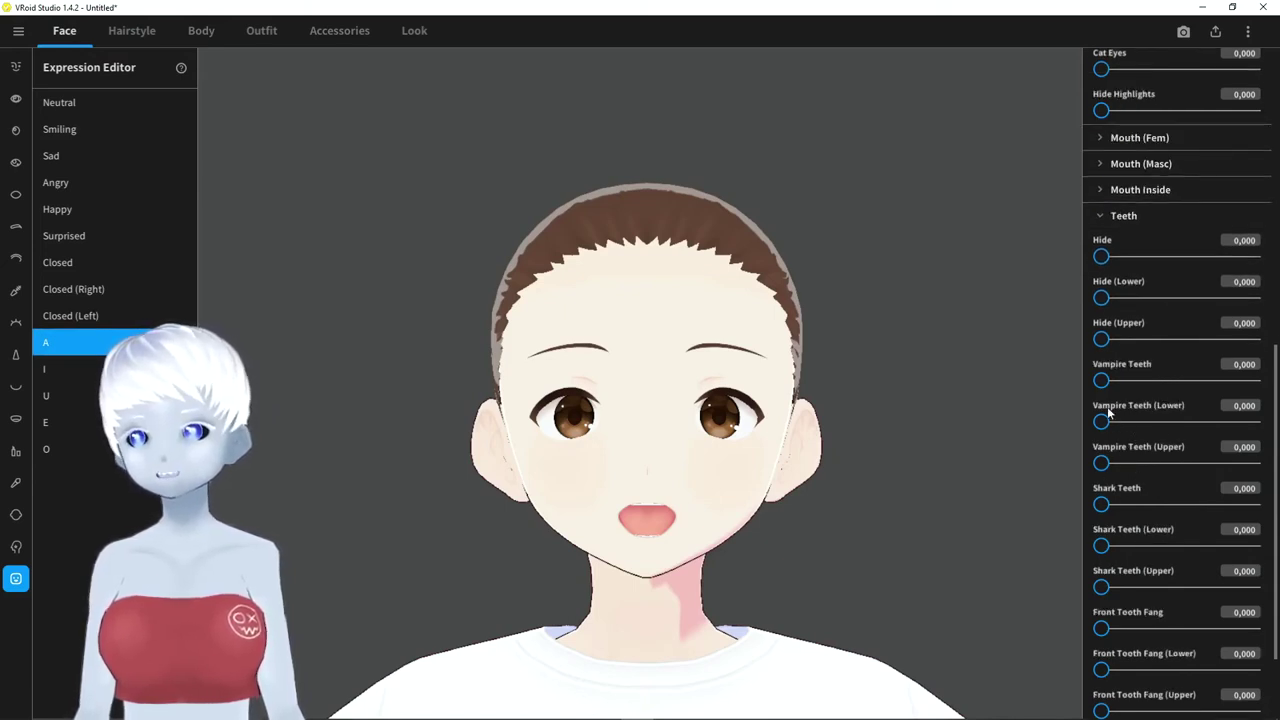
pyautogui.moveTo(1101, 381); pyautogui.dragTo(1055, 547)
pyautogui.moveTo(1101, 628); pyautogui.dragTo(1053, 622)
pyautogui.moveTo(1102, 505); pyautogui.dragTo(1189, 507)
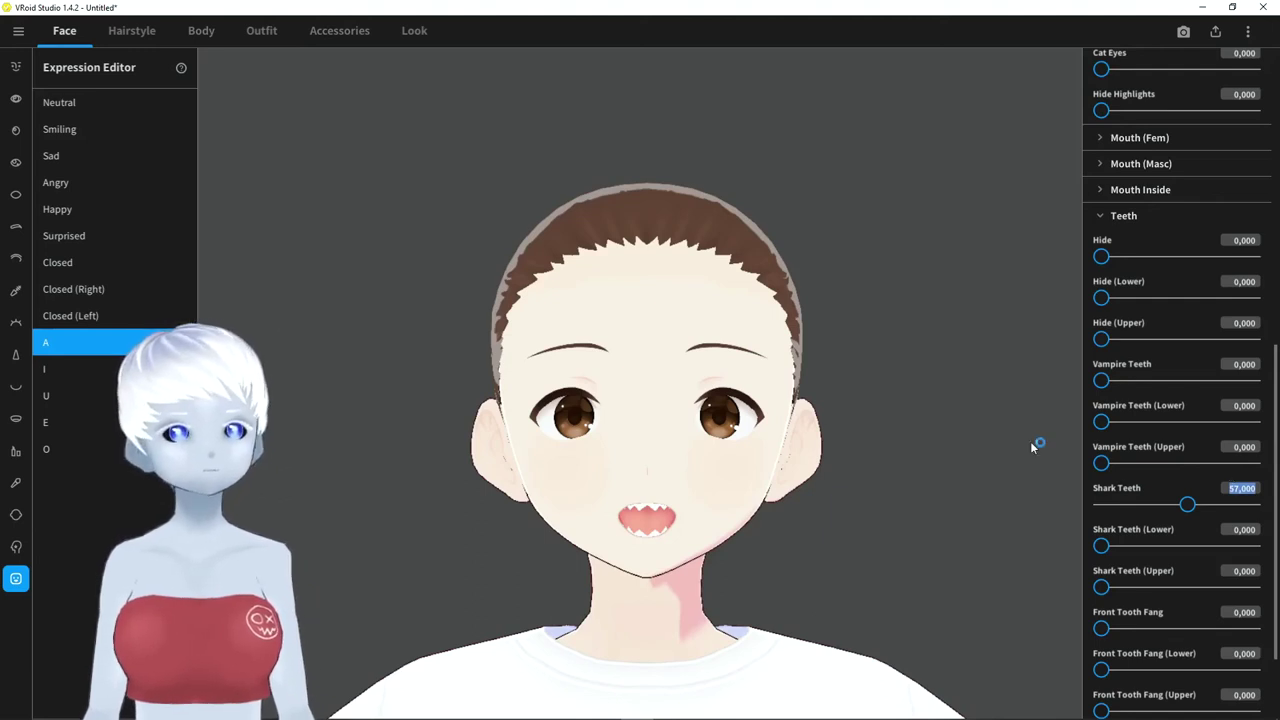
# Check the Neutral, Smiling, Sad and Angry mouths for visible teeth, and set Shark Teeth to 57 in the Happy expression
pyautogui.click(60, 102)
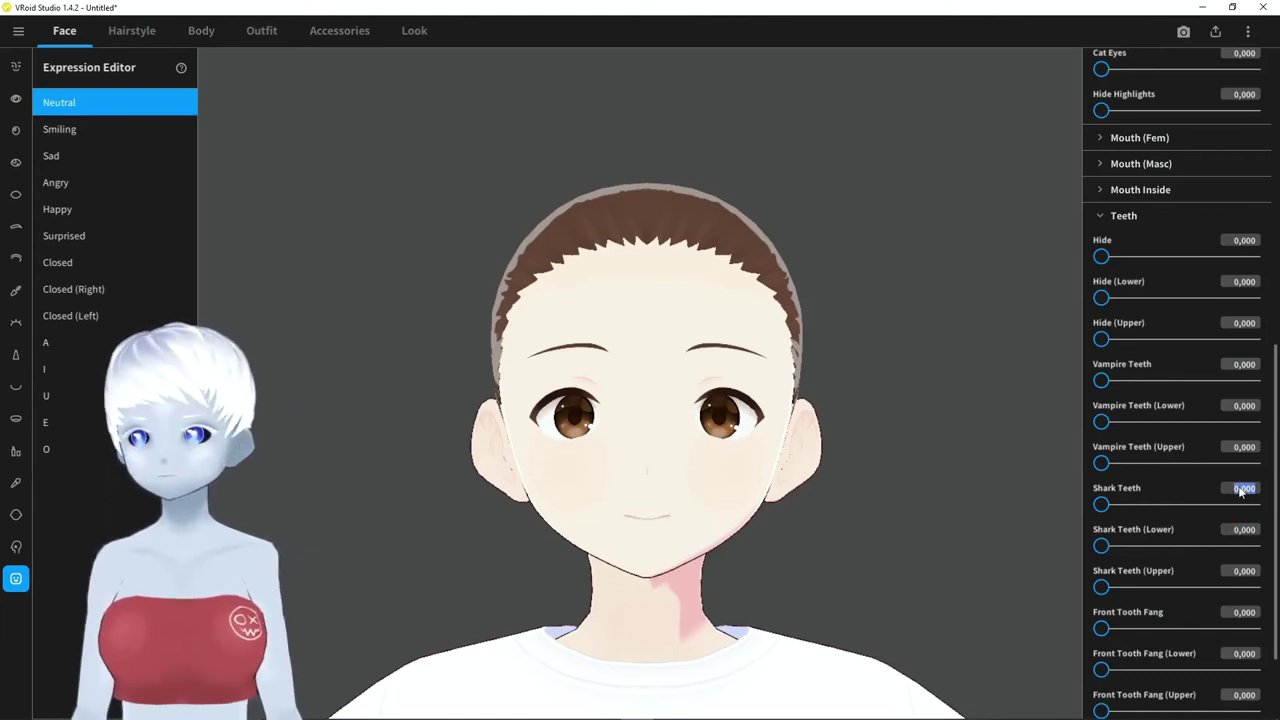
pyautogui.click(48, 128)
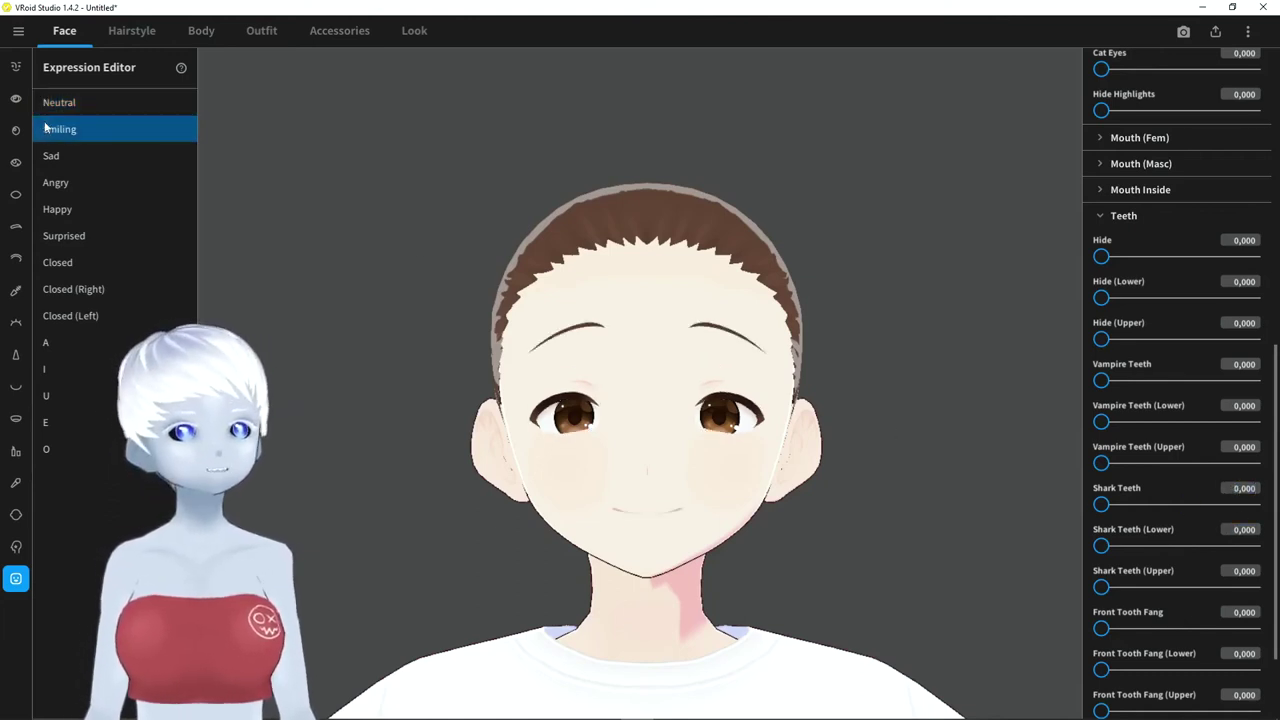
pyautogui.click(54, 160)
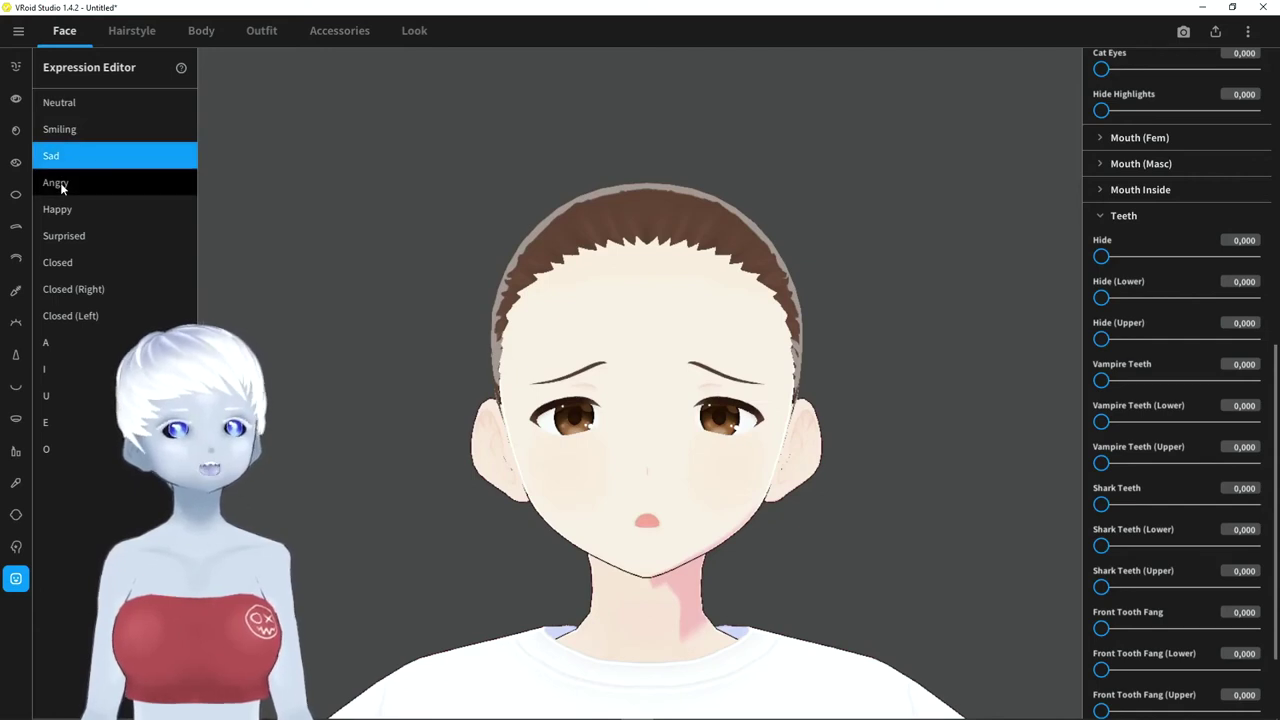
pyautogui.click(60, 186)
pyautogui.click(67, 208)
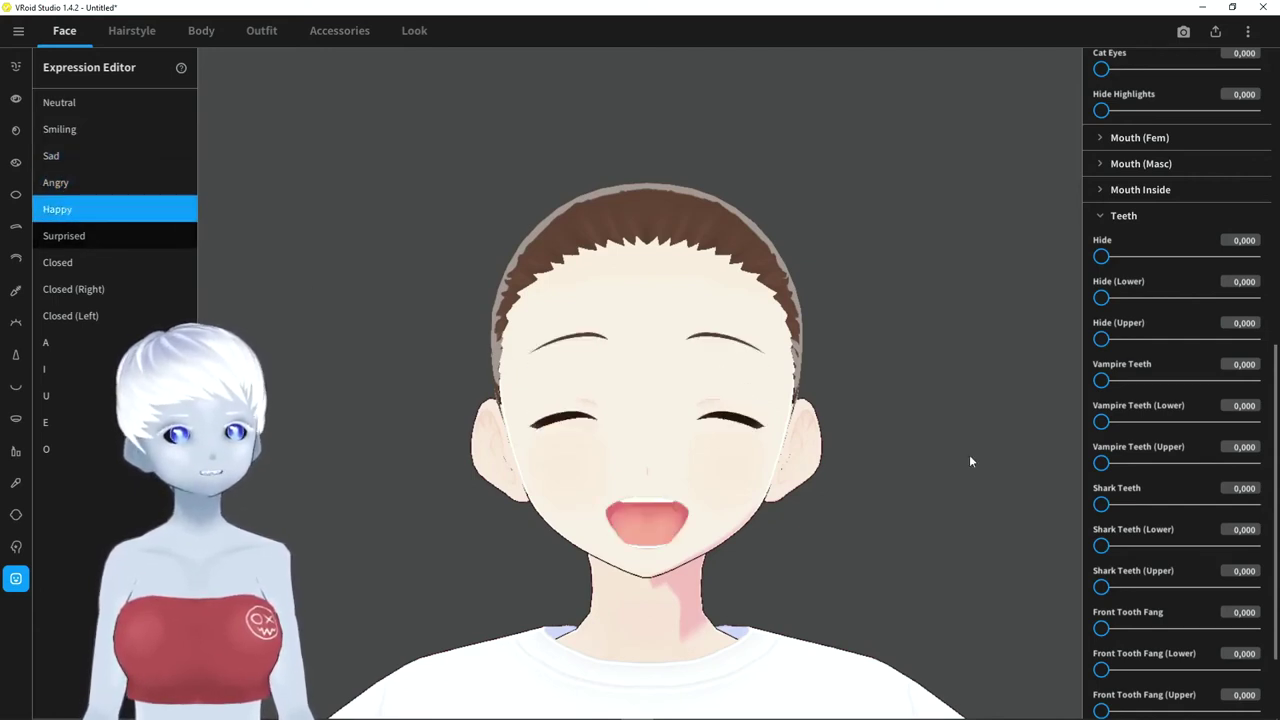
pyautogui.click(1240, 489)
pyautogui.write('57')
pyautogui.press('Return')
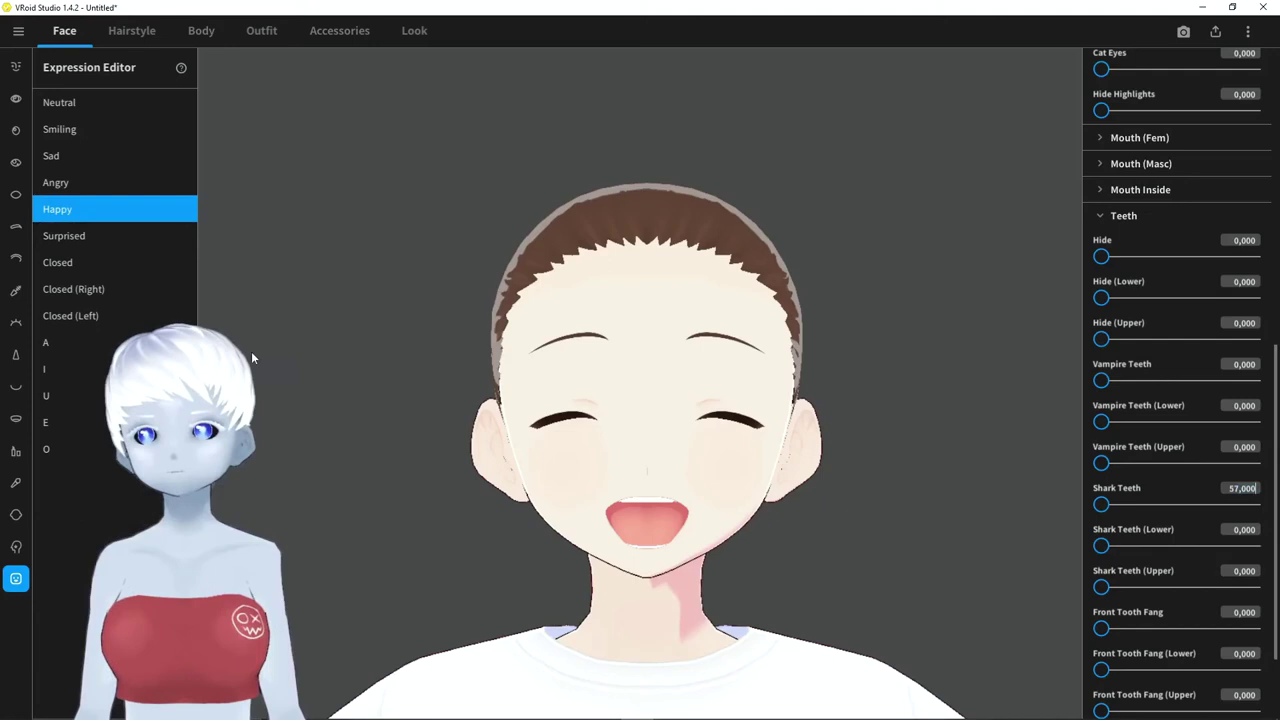
# Set Shark Teeth to 57 in the Surprised expression
pyautogui.click(96, 238)
pyautogui.click(1243, 489)
pyautogui.write('57')
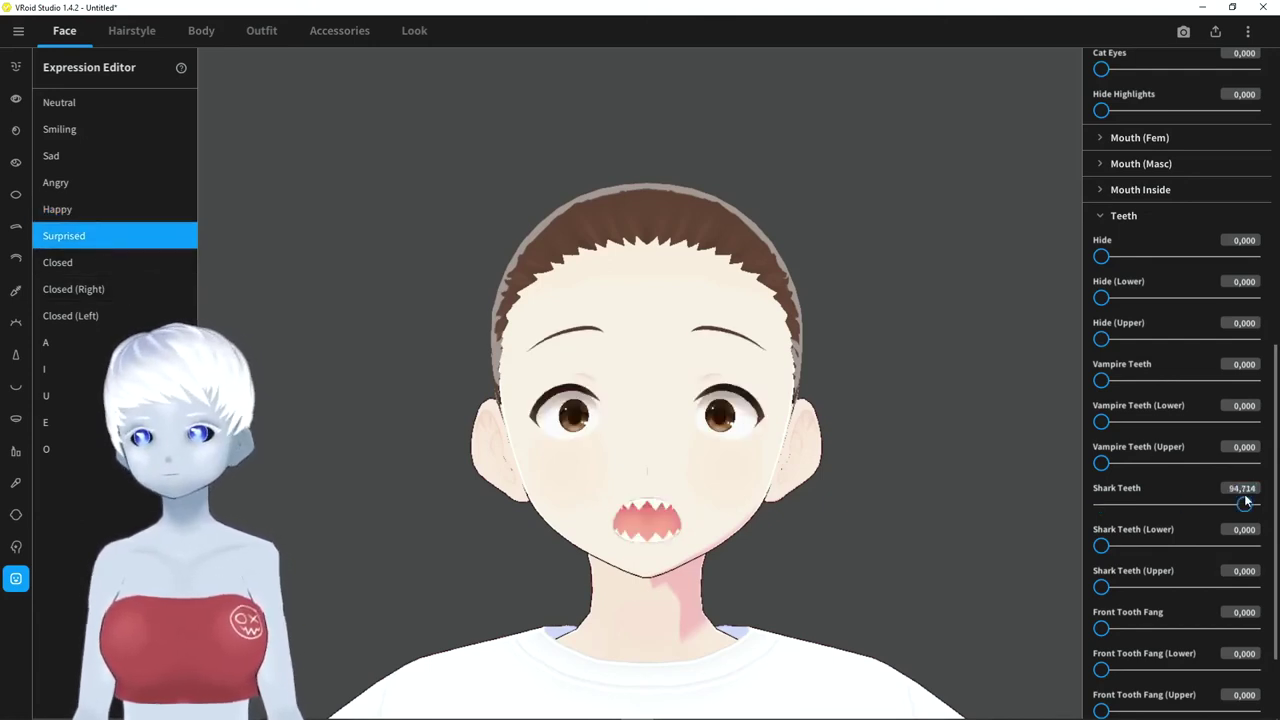
pyautogui.press('Return')
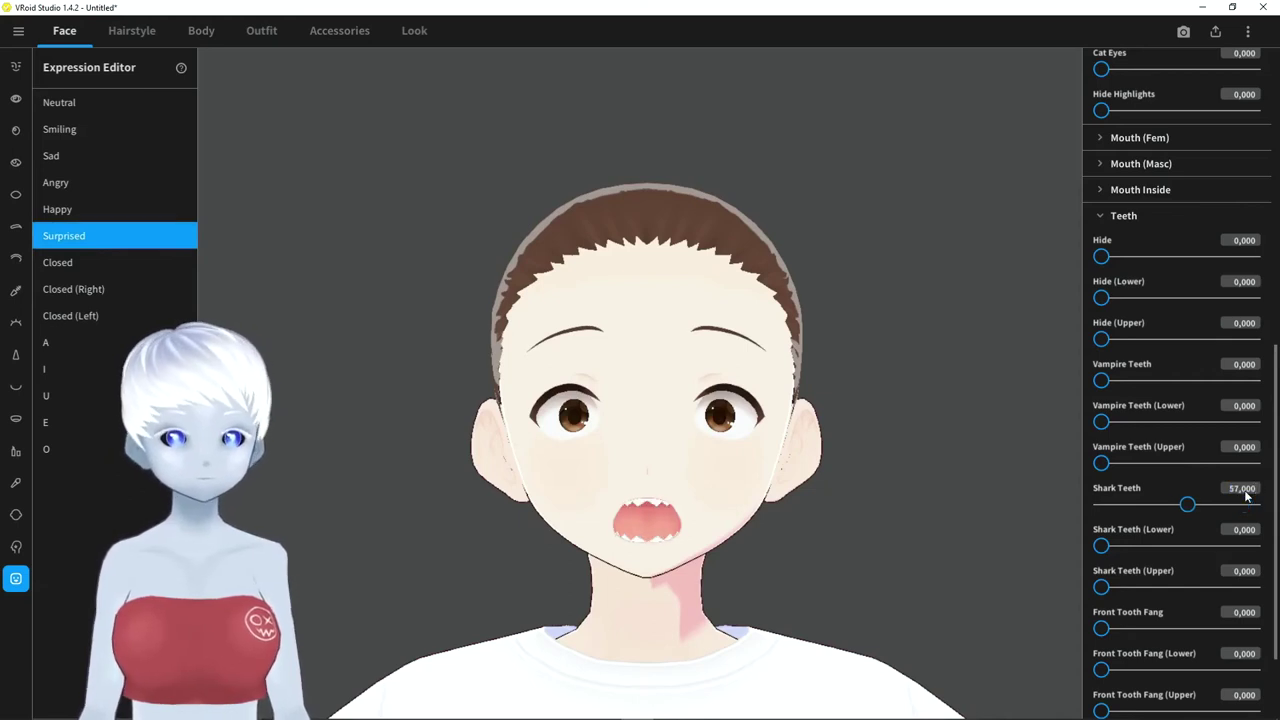
# Check the closed-eye, A, I and U expressions, and set Shark Teeth to 57 in the E expression
pyautogui.click(89, 266)
pyautogui.click(87, 289)
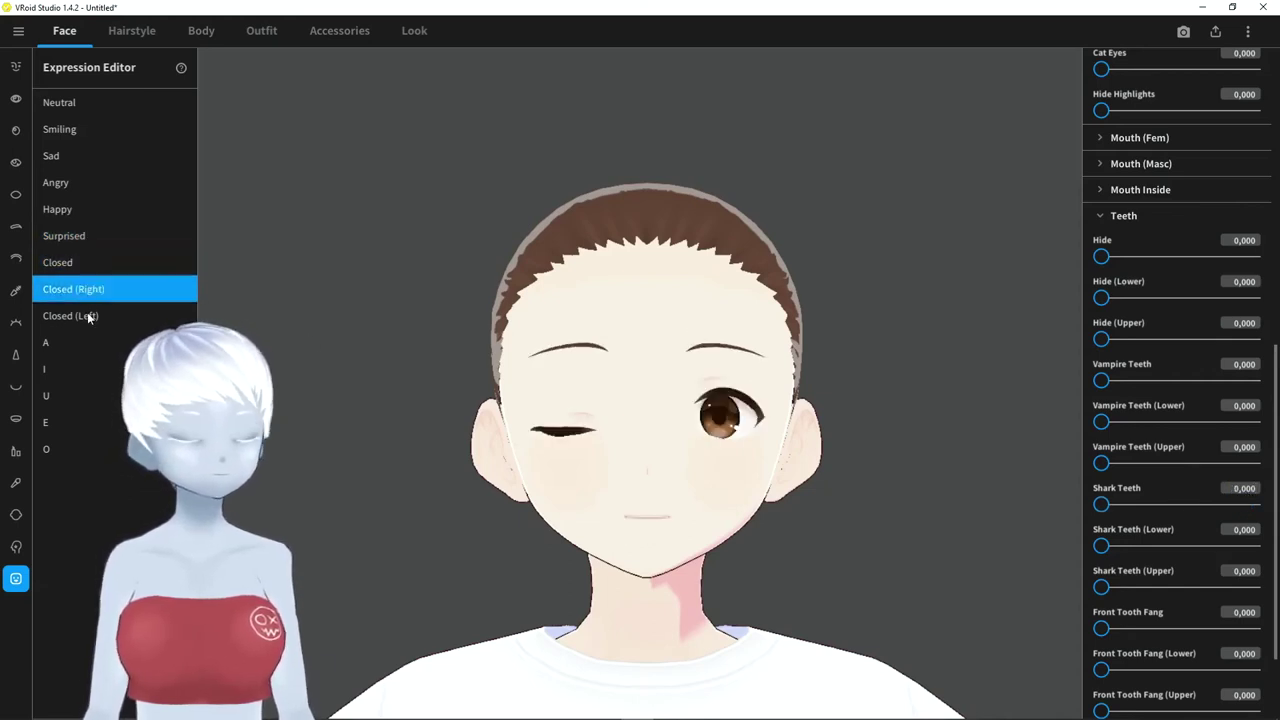
pyautogui.click(86, 315)
pyautogui.click(93, 344)
pyautogui.click(92, 369)
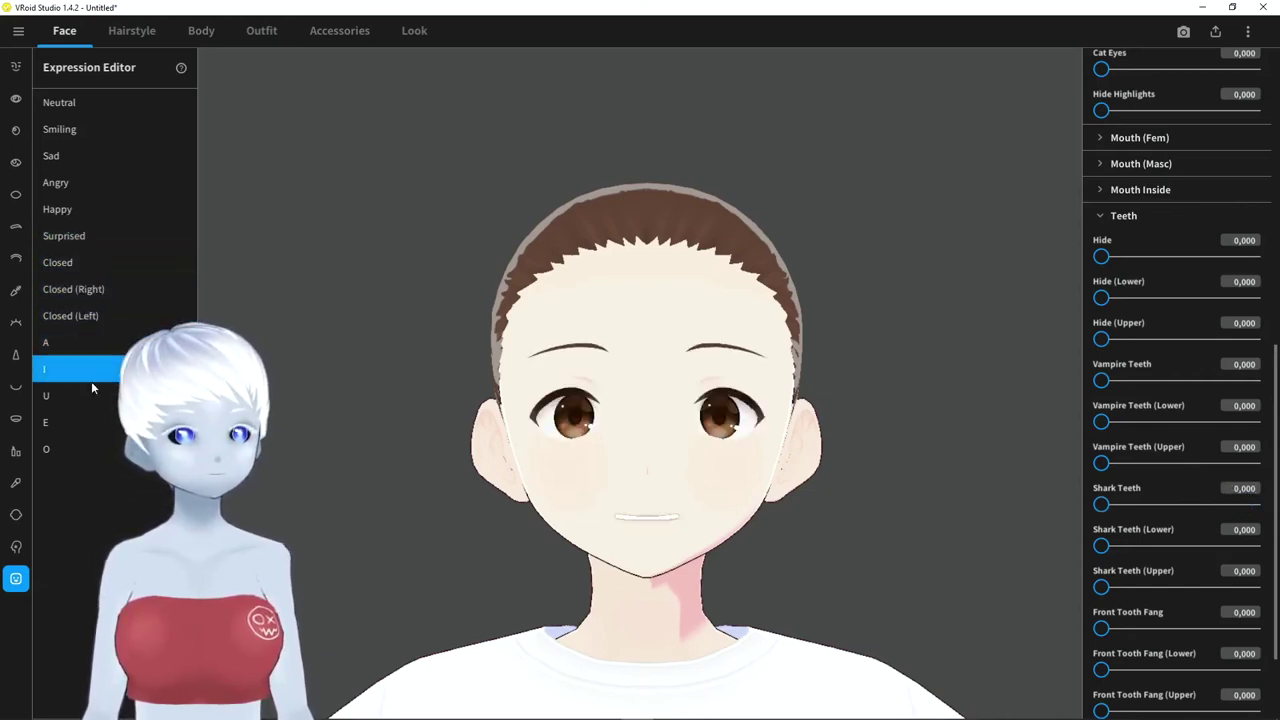
pyautogui.click(89, 396)
pyautogui.click(85, 423)
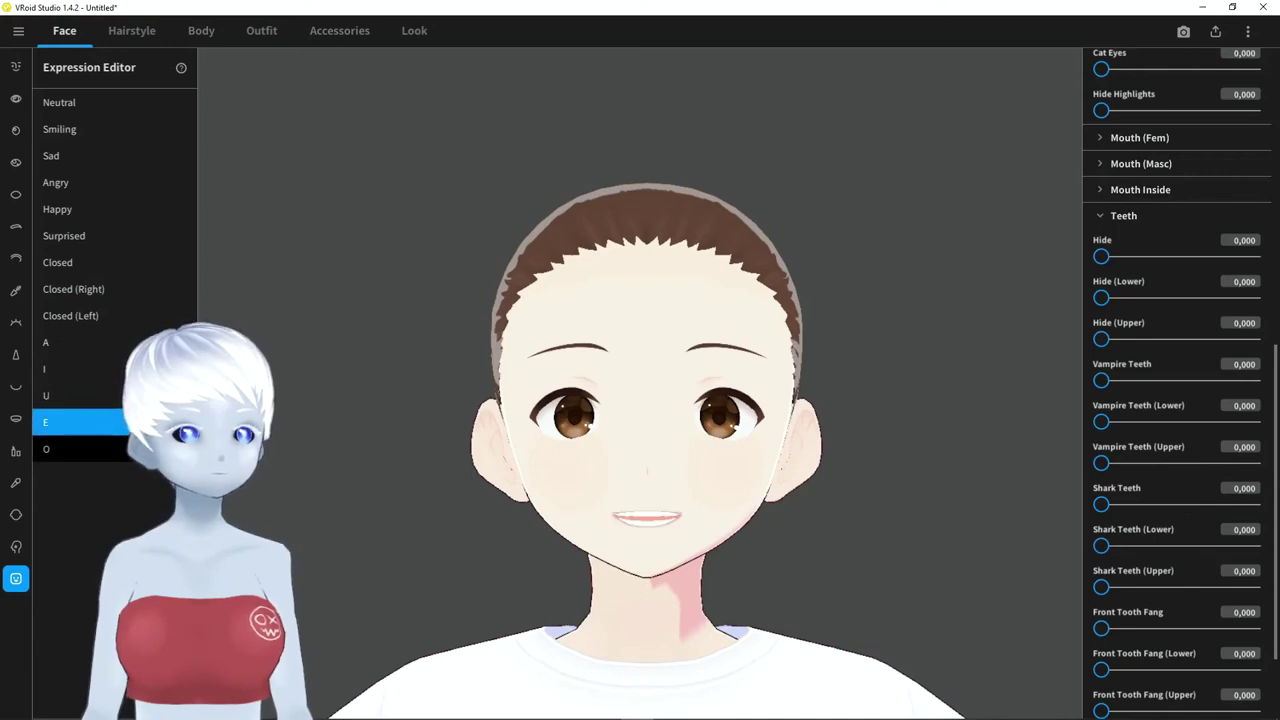
pyautogui.click(1243, 489)
pyautogui.write('57')
pyautogui.press('Return')
# Set Shark Teeth to 57 in the O expression
pyautogui.click(110, 454)
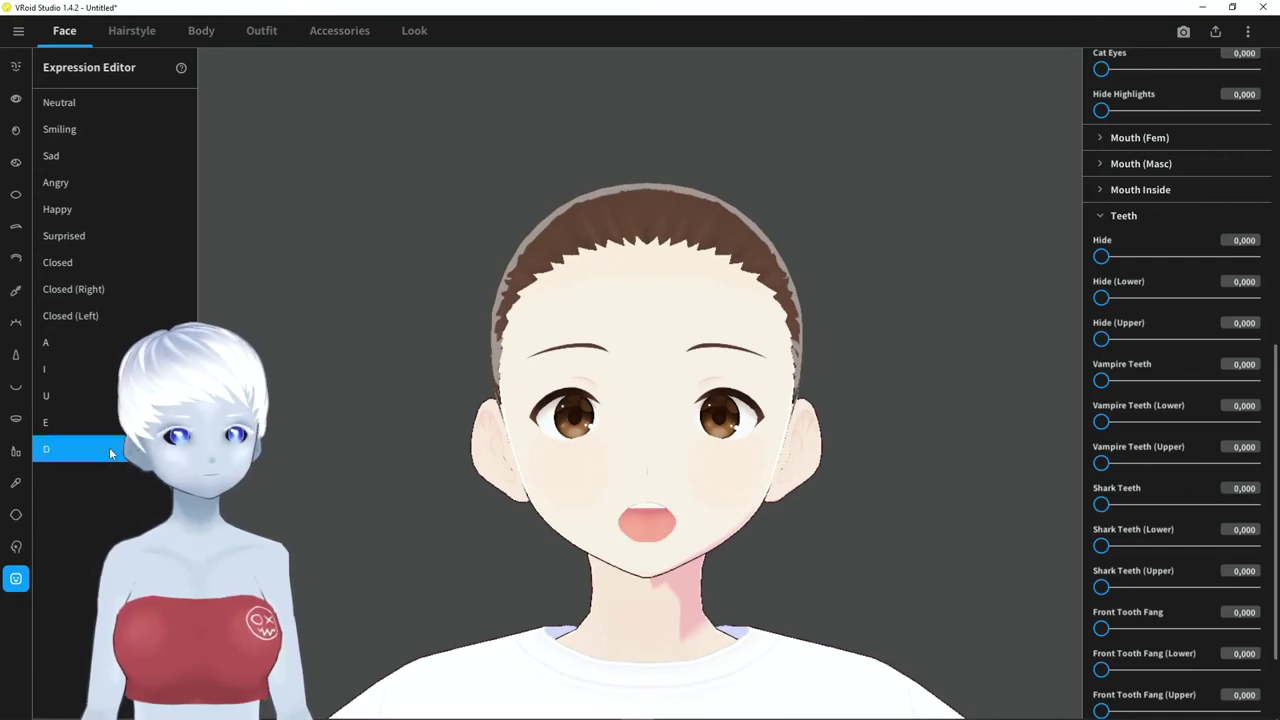
pyautogui.click(1230, 489)
pyautogui.write('57')
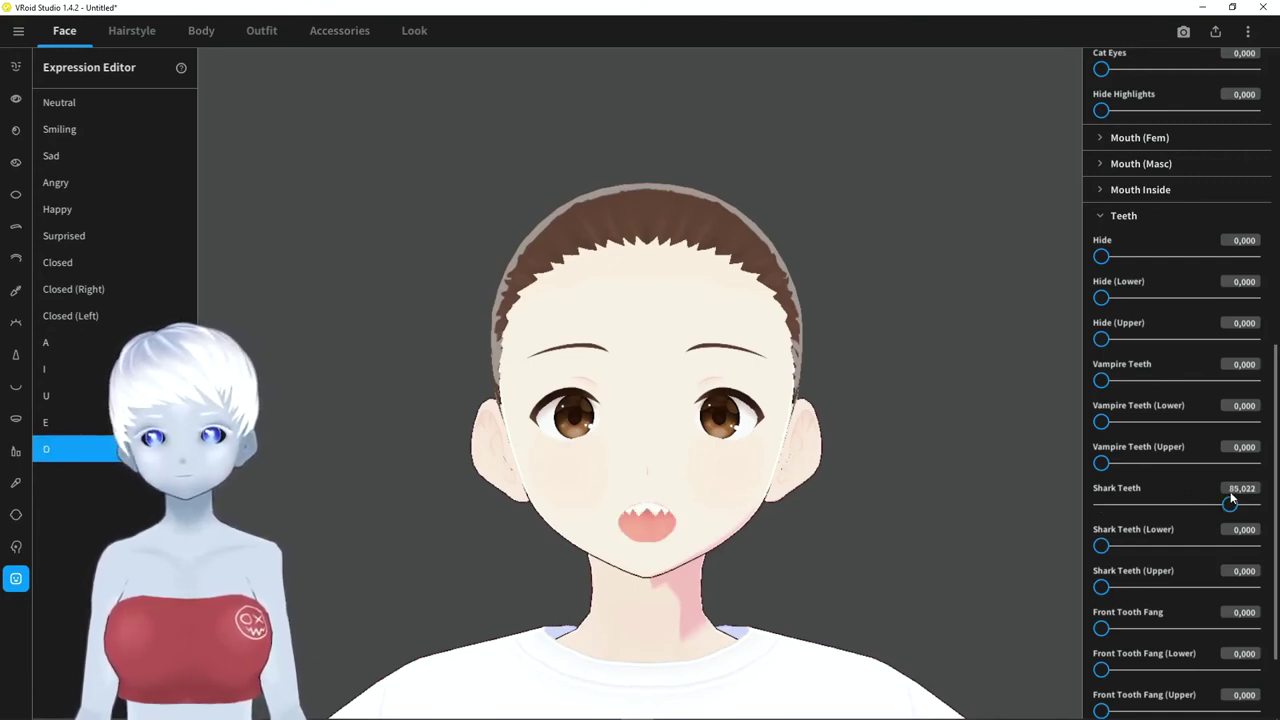
pyautogui.press('Return')
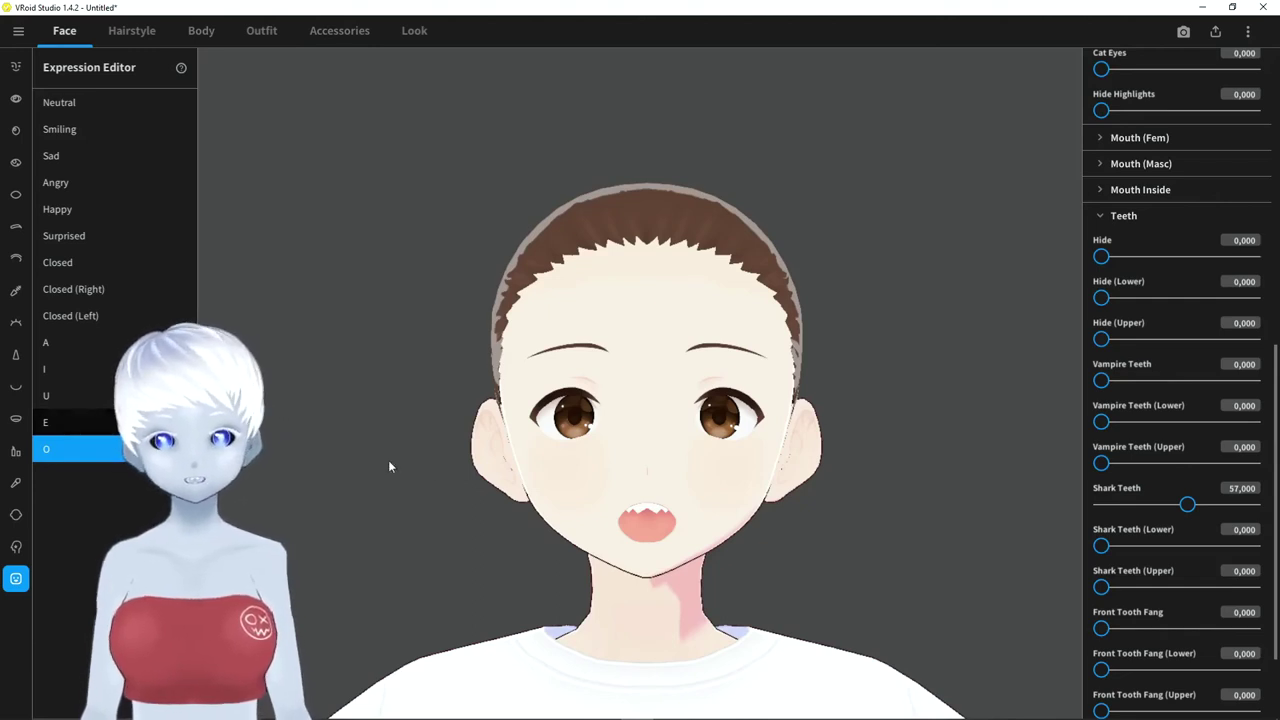
# Review the Smiling, Sad, Surprised, Closed (Left), Closed (Right) and I expressions on the character's face
pyautogui.scroll(-5, 502, 489)
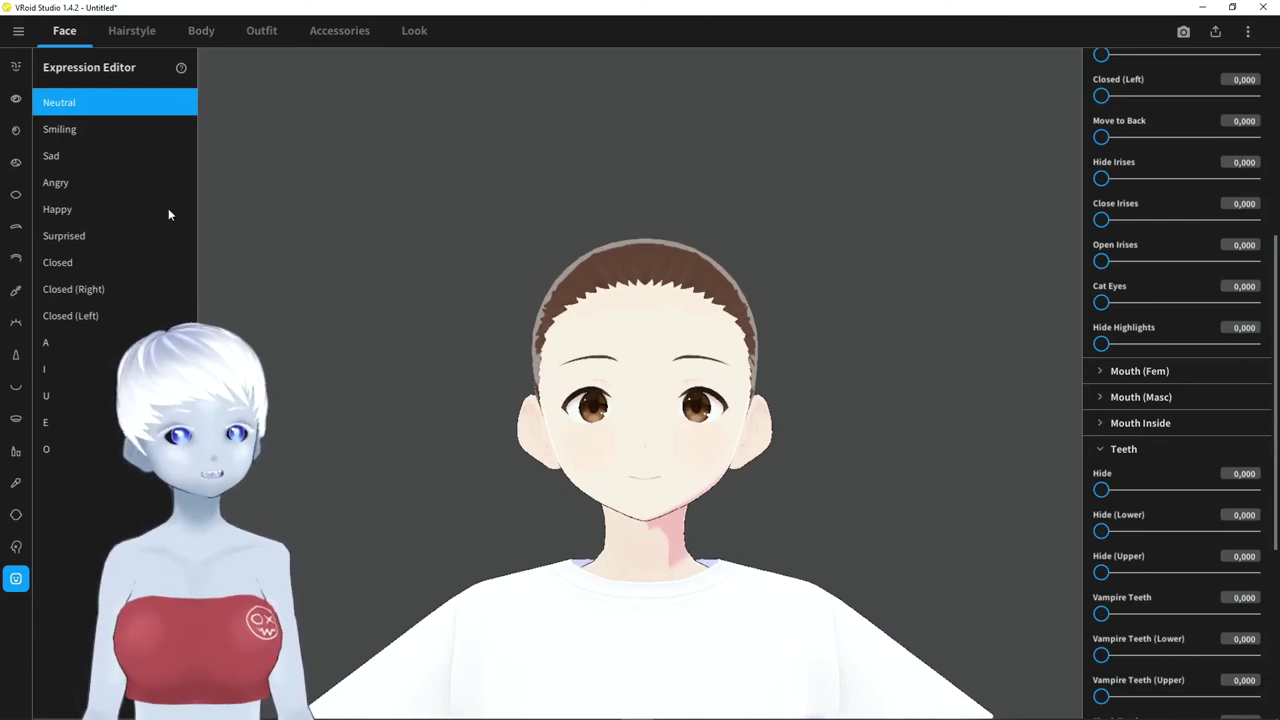
pyautogui.click(86, 131)
pyautogui.click(77, 157)
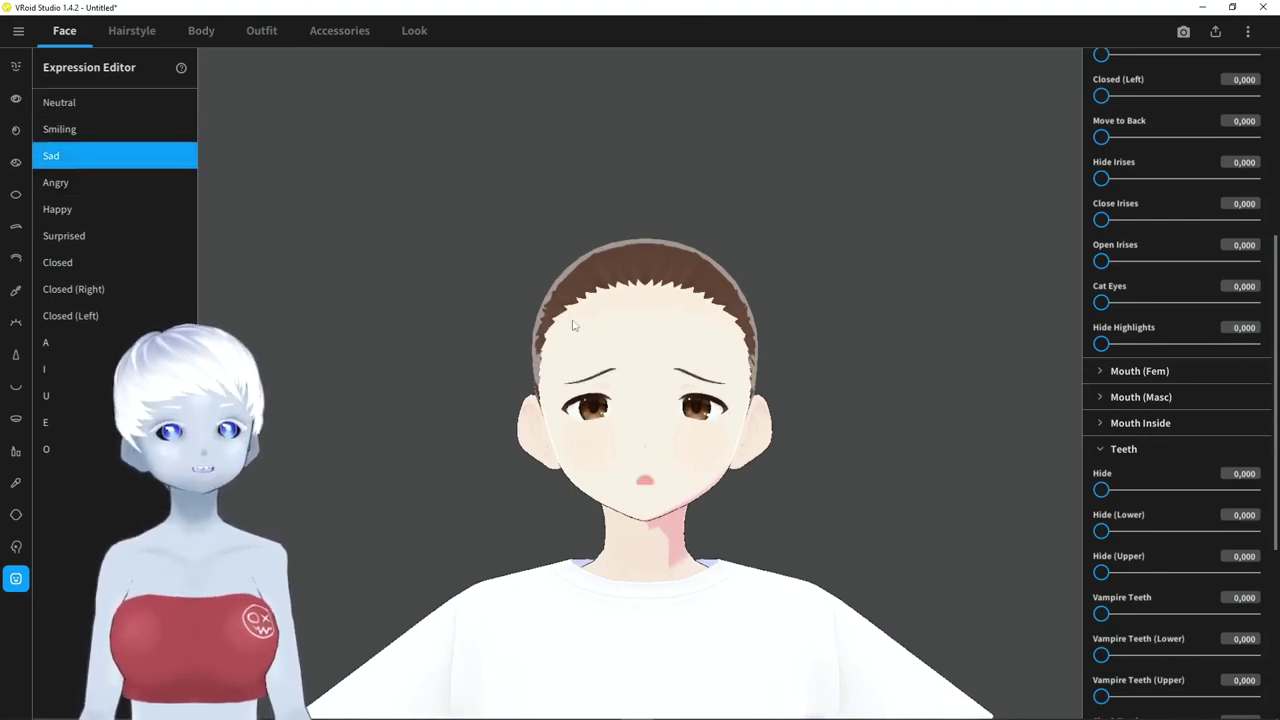
pyautogui.click(64, 236)
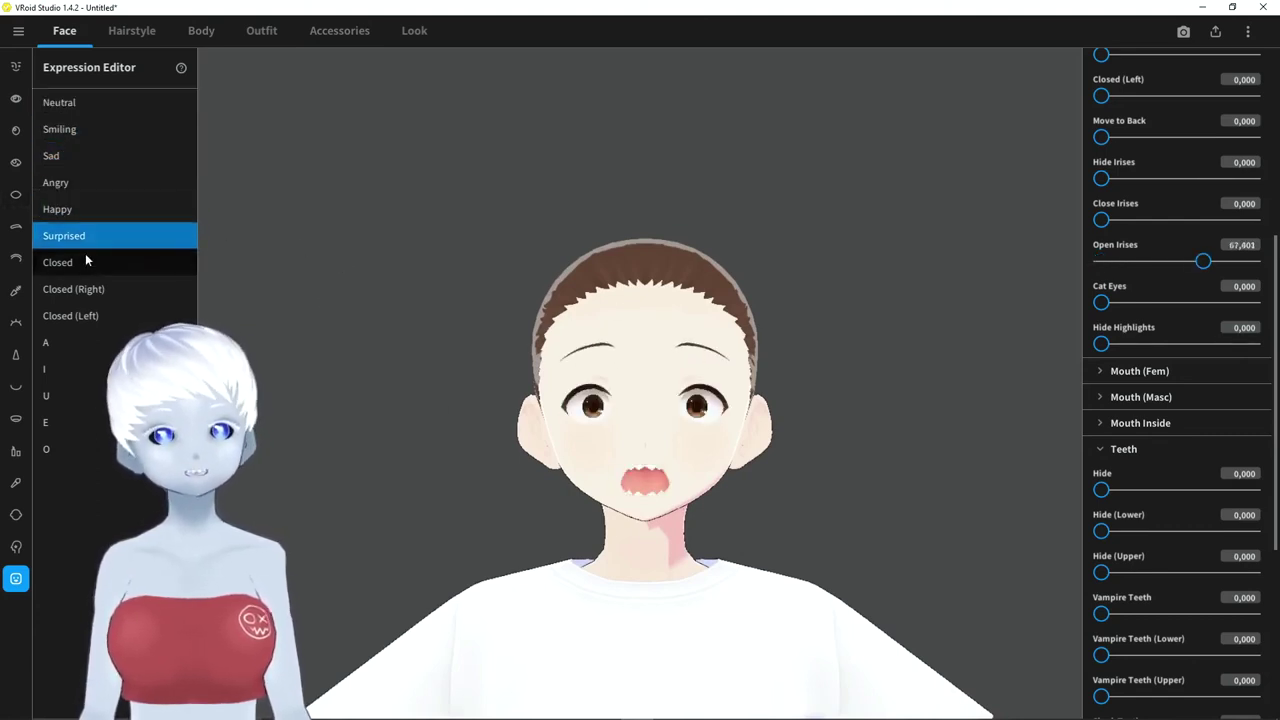
pyautogui.click(90, 316)
pyautogui.click(104, 289)
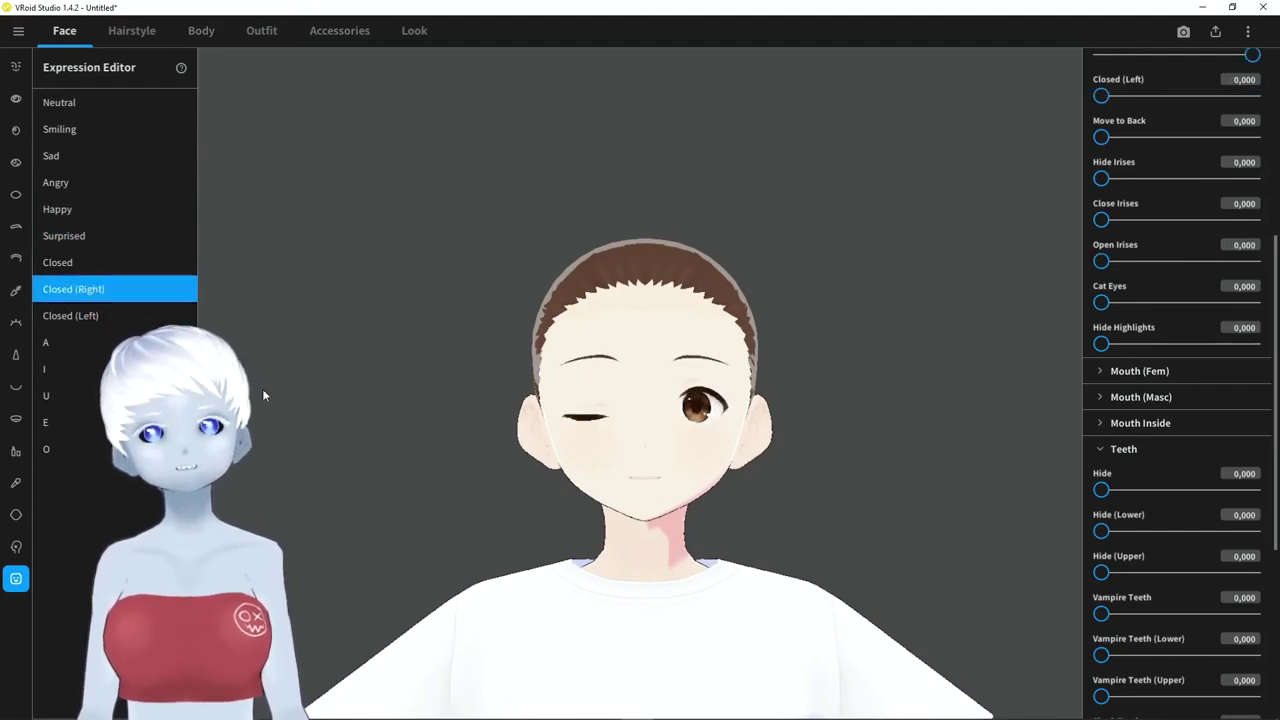
pyautogui.click(145, 316)
pyautogui.click(80, 369)
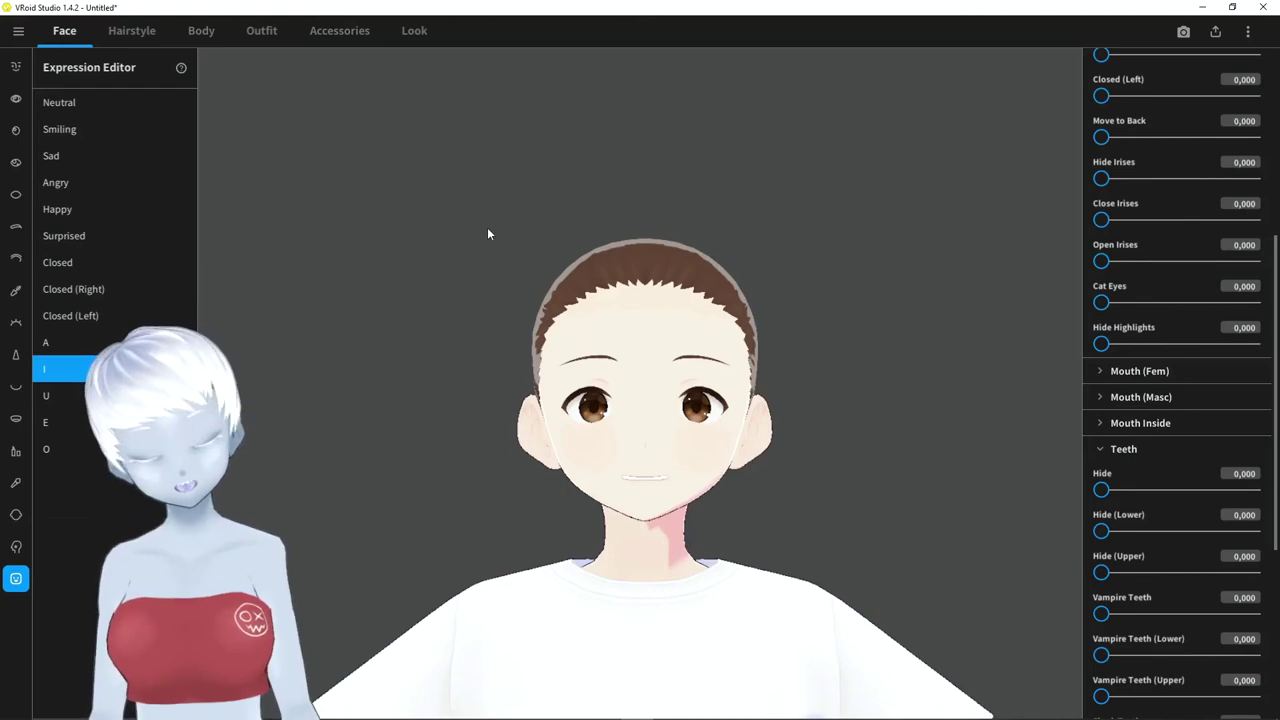
# Start a VRM export of the avatar, giving it the title Test and filling in the creator's name
pyautogui.click(1215, 32)
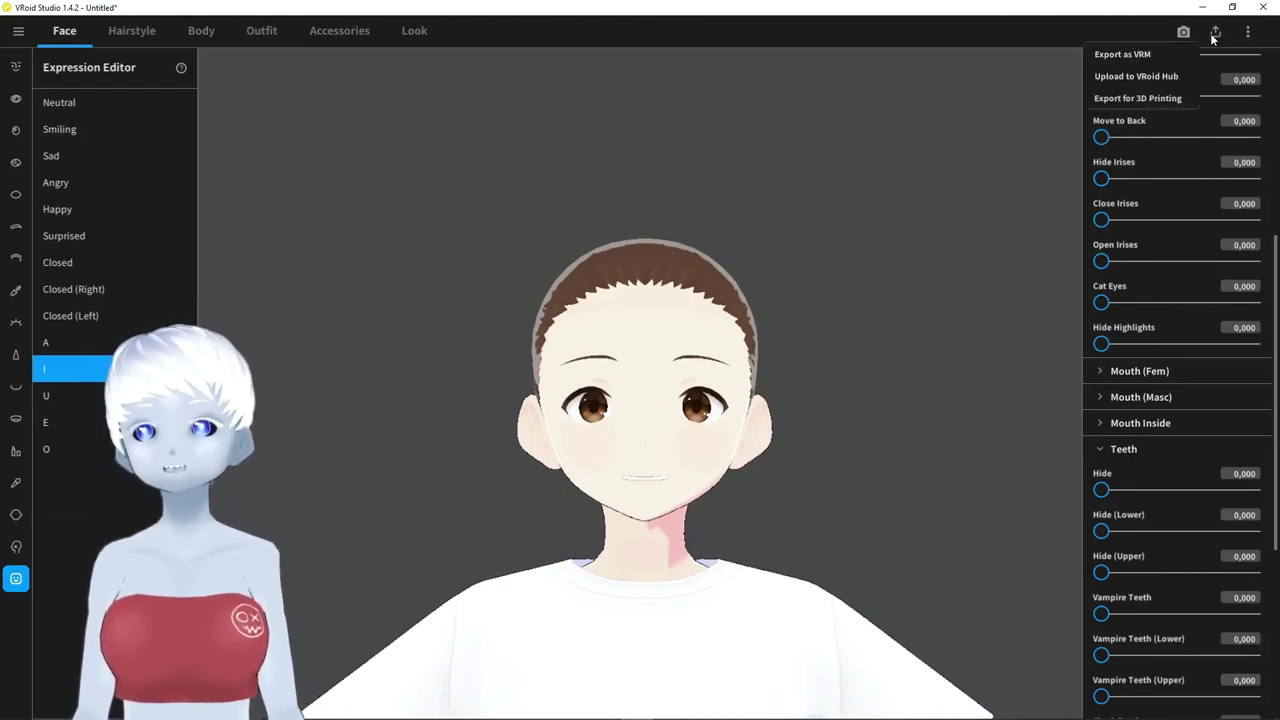
pyautogui.click(1121, 55)
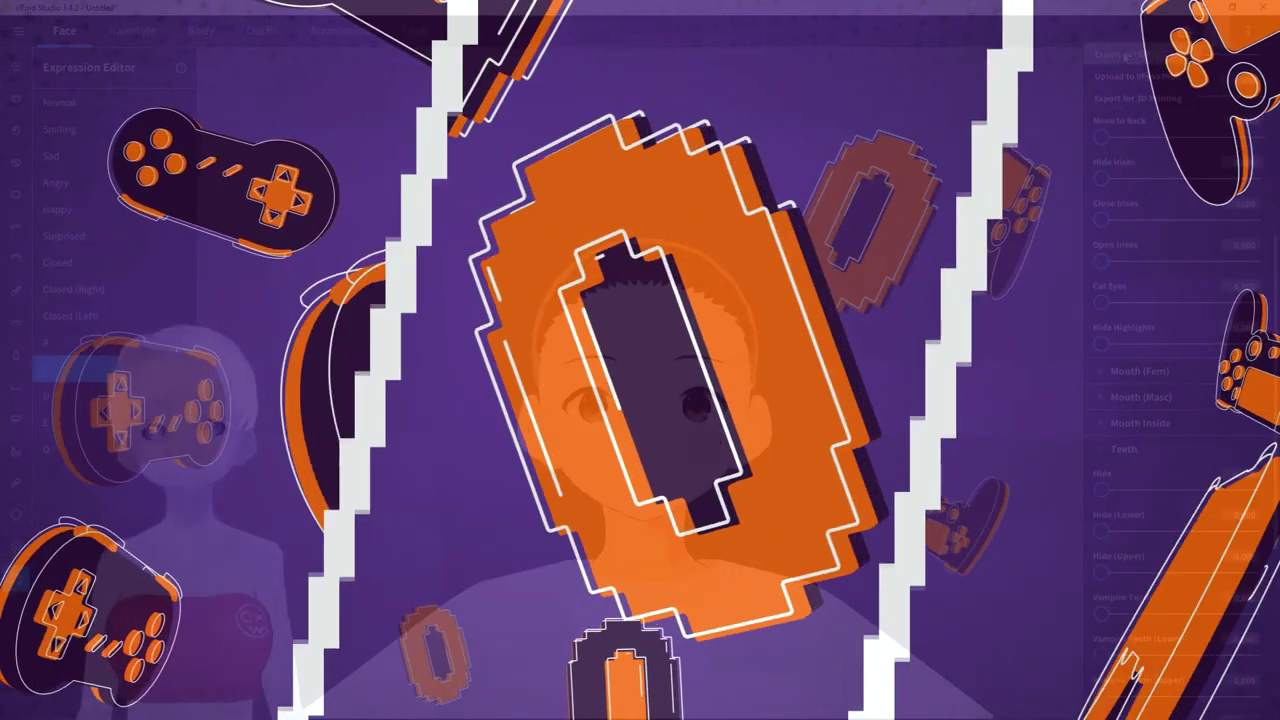
pyautogui.moveTo(710, 347); pyautogui.dragTo(735, 383, button='right')
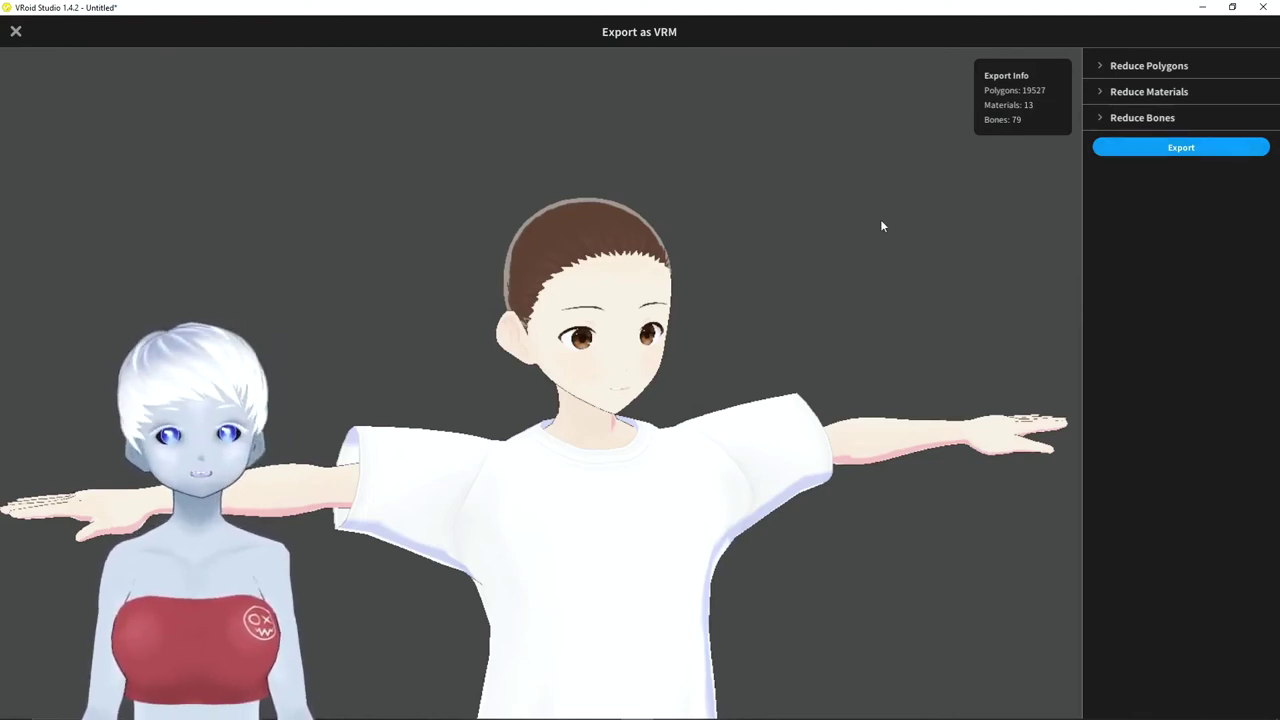
pyautogui.click(1147, 147)
pyautogui.click(651, 250)
pyautogui.write('Test')
pyautogui.click(644, 303)
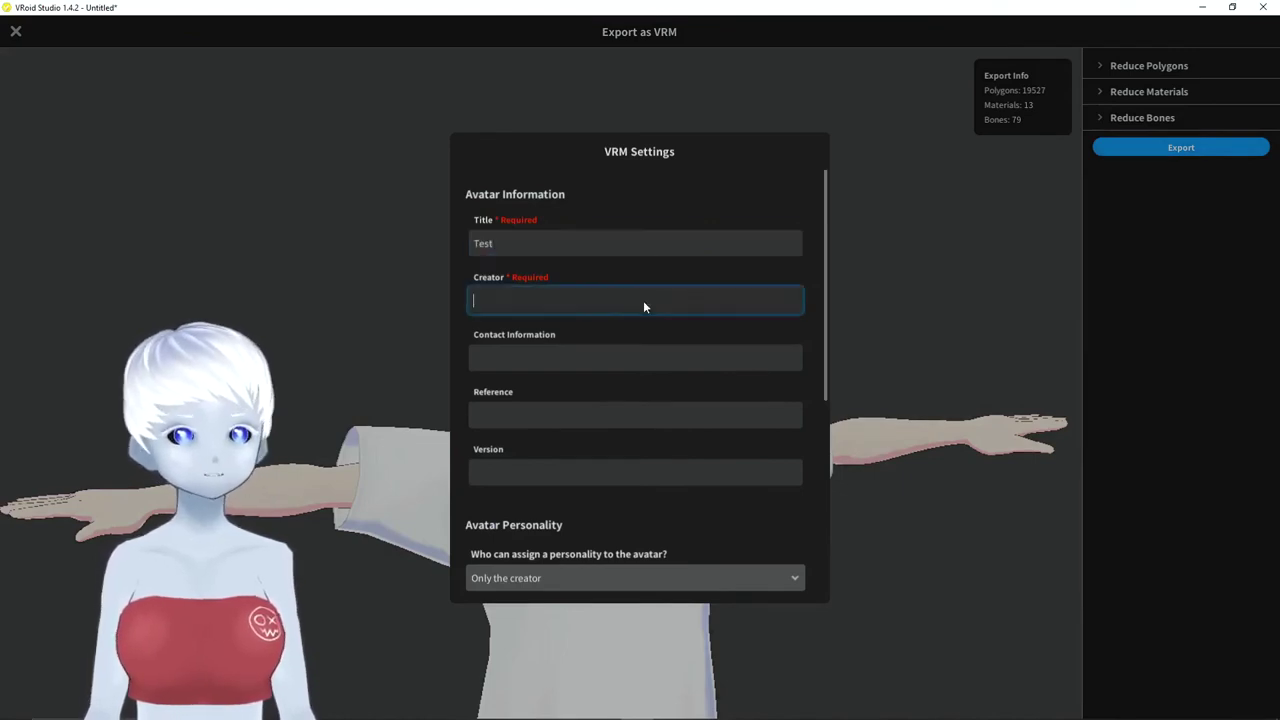
pyautogui.write('Vanum Chan')
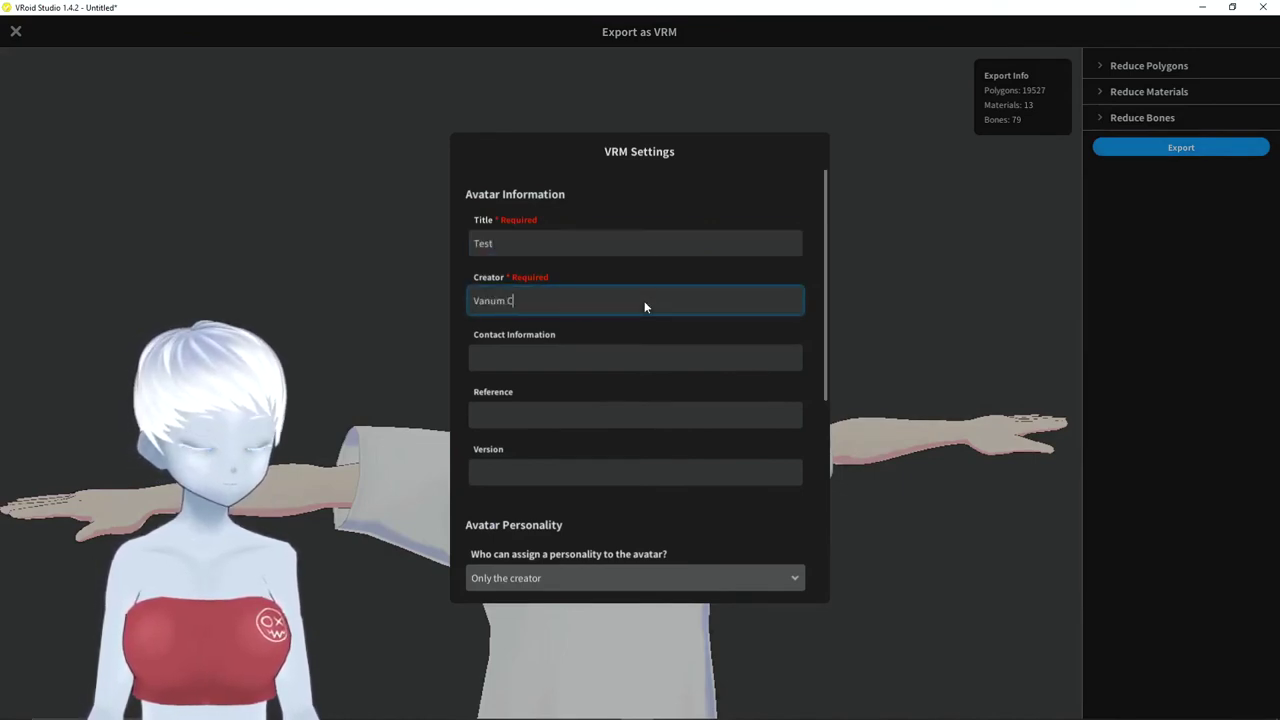
# Review the remaining VRM settings, including contact information, who can assign a personality, usage permissions and the redistribution license
pyautogui.click(643, 357)
pyautogui.scroll(-4, 645, 372)
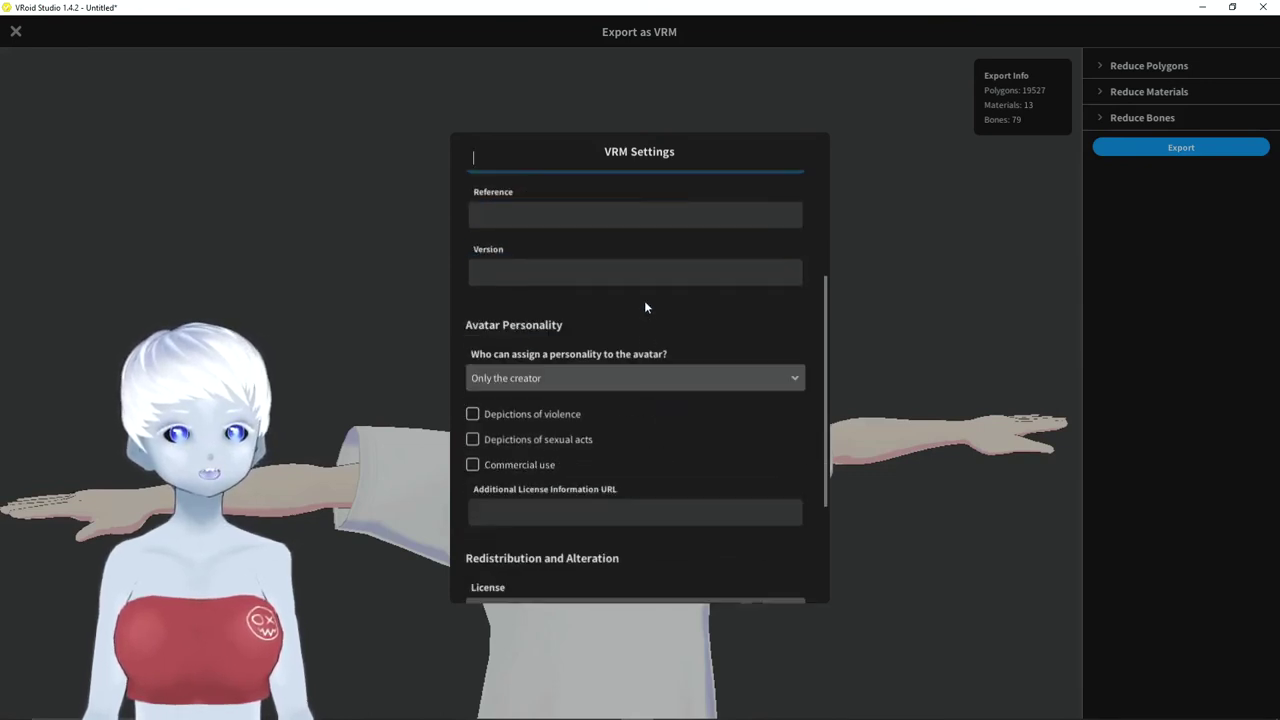
pyautogui.scroll(5, 580, 338)
pyautogui.scroll(-3, 610, 400)
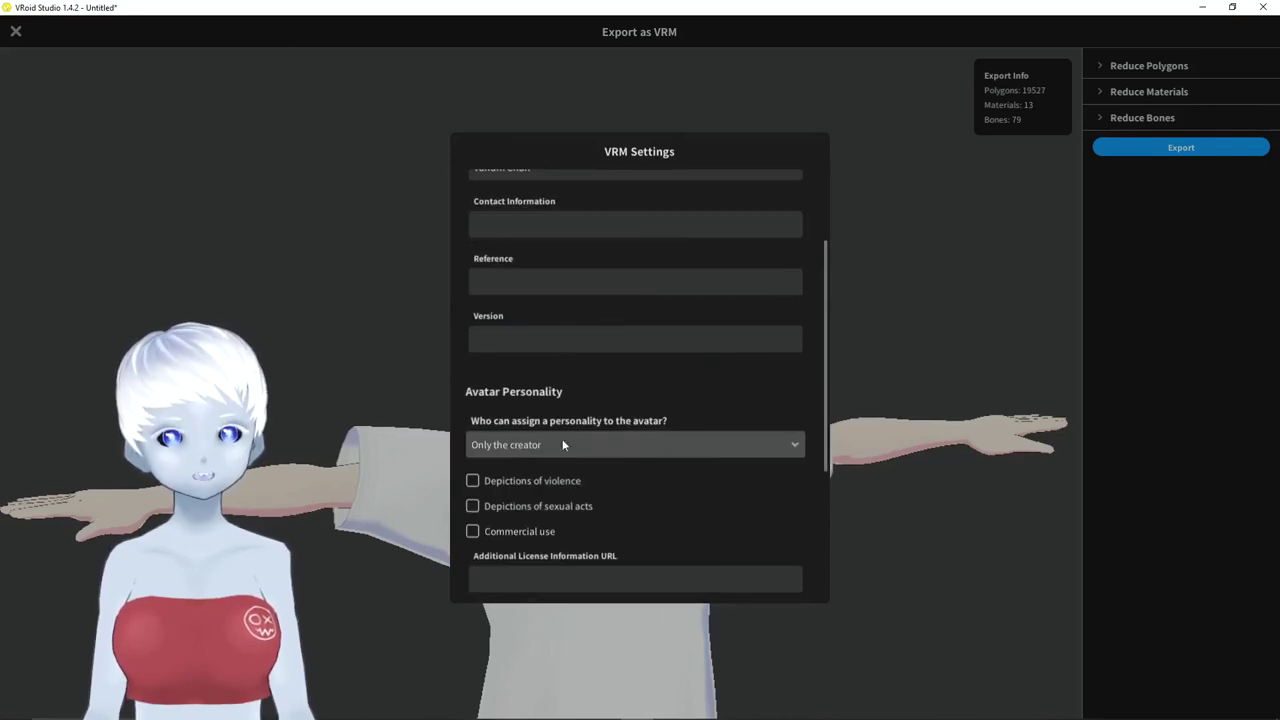
pyautogui.click(632, 445)
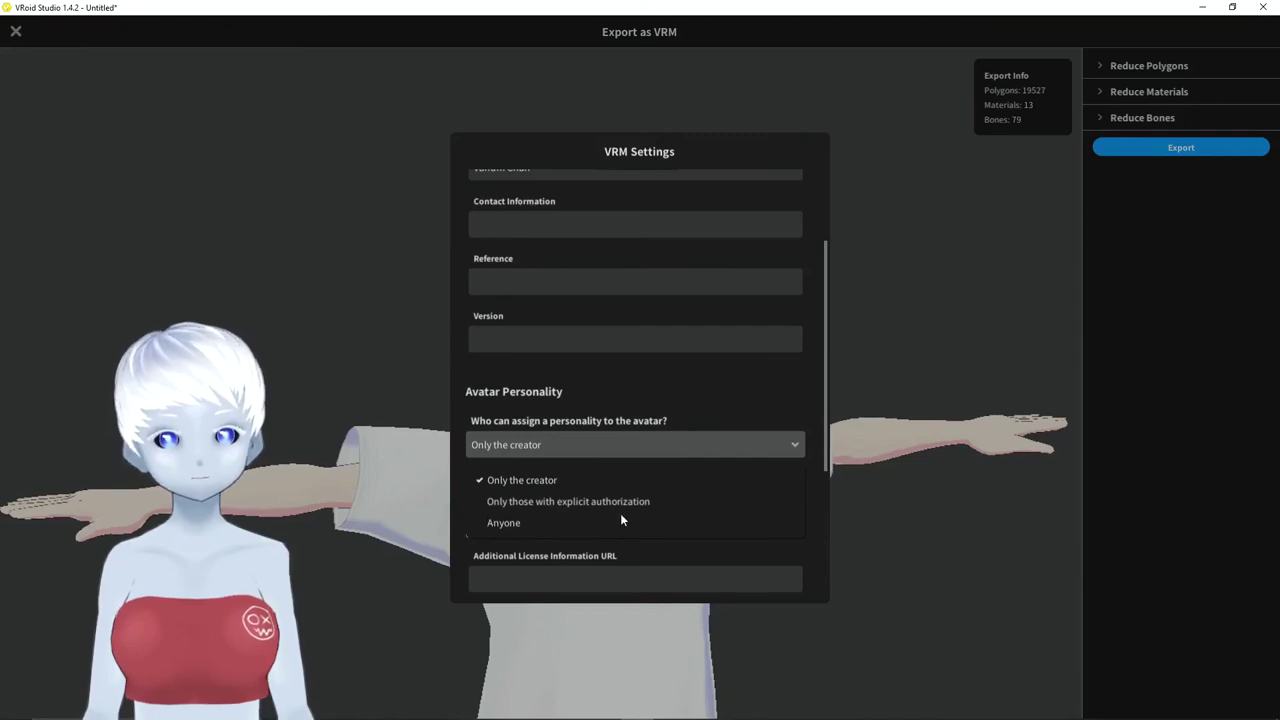
pyautogui.click(664, 449)
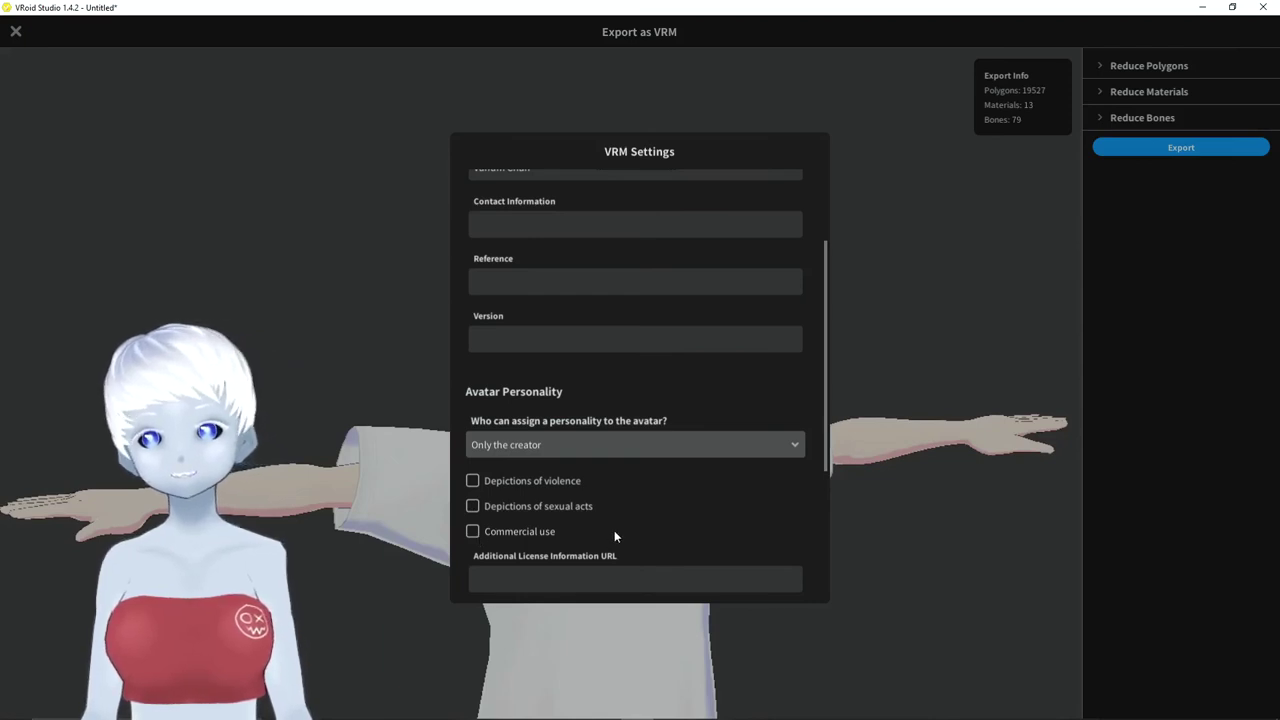
pyautogui.scroll(-4, 613, 530)
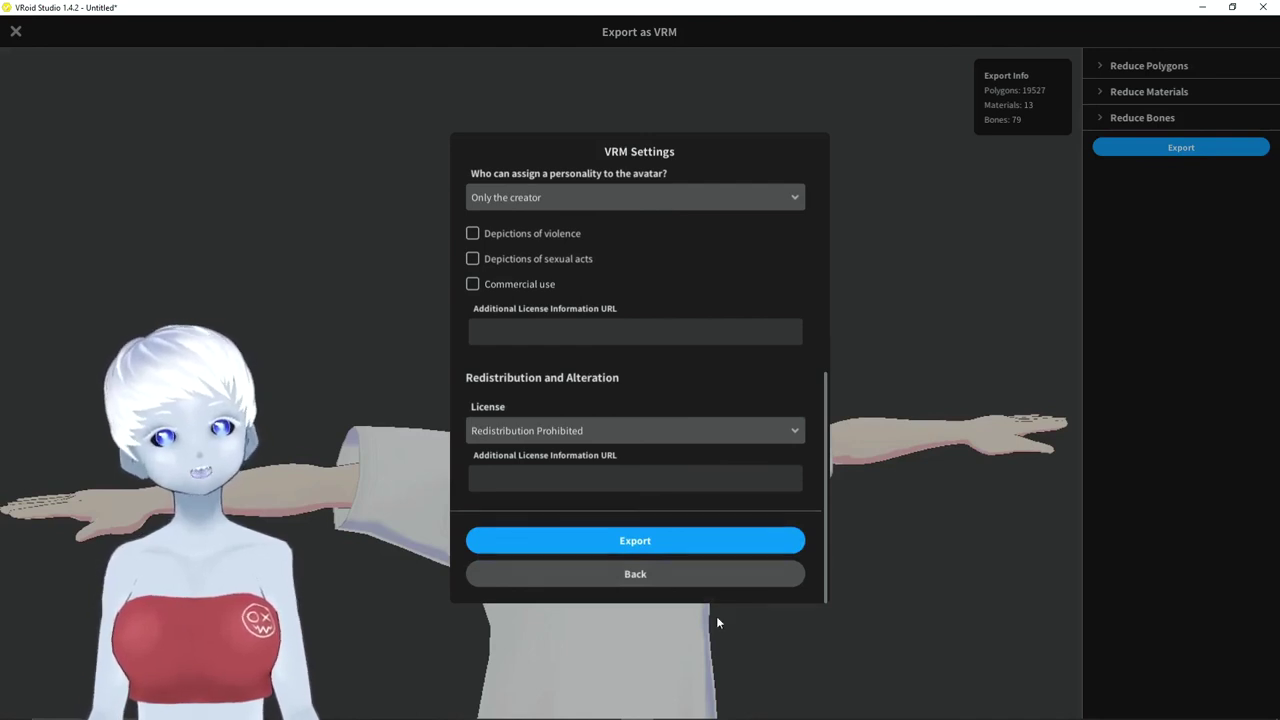
# Export the avatar as Test.vrm into the Virtuelle Charaklter folder on drive D
pyautogui.click(566, 540)
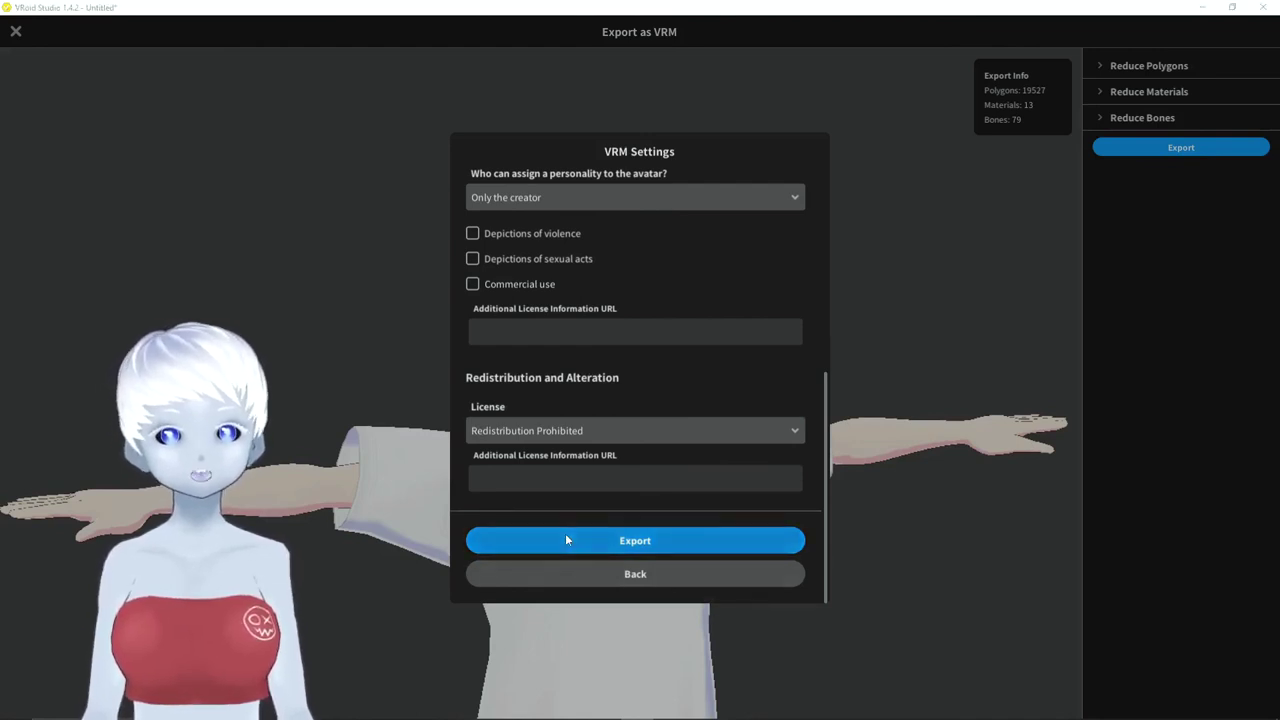
pyautogui.moveTo(252, 30); pyautogui.dragTo(329, 77)
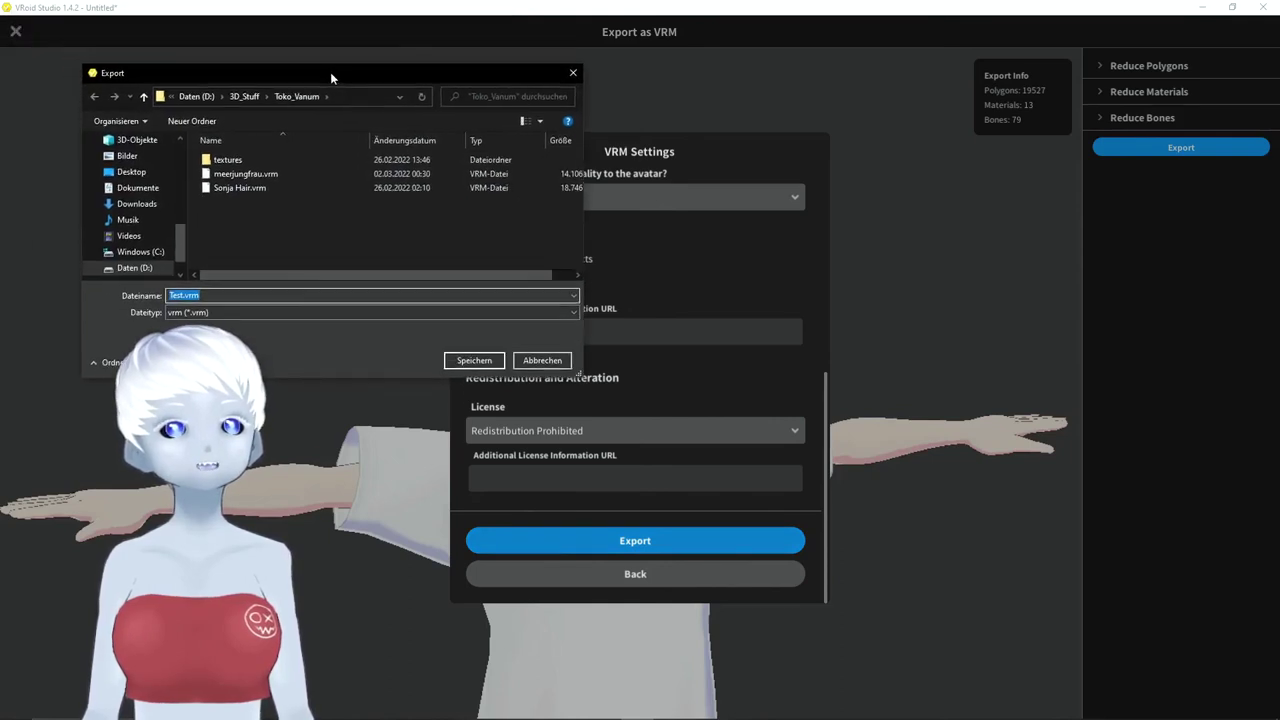
pyautogui.click(196, 97)
pyautogui.click(468, 360)
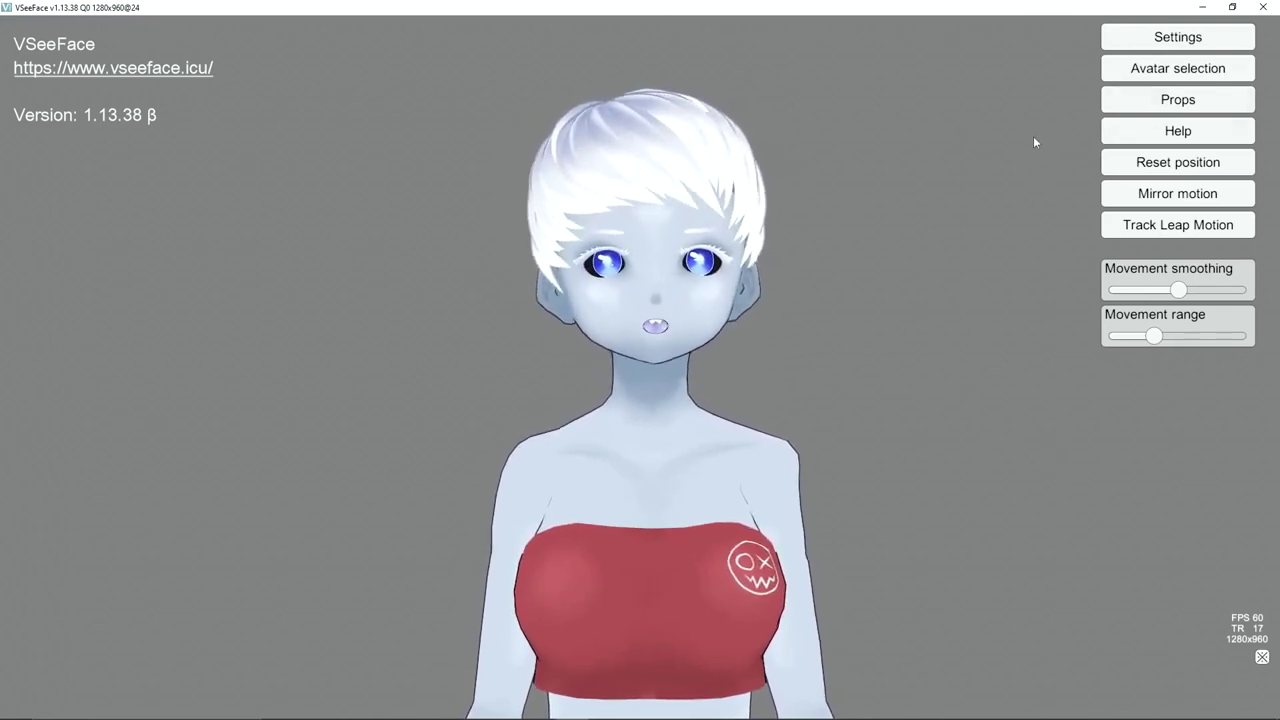
# In VSeeFace, add Test.vrm from the Virtuelle Charaklter folder to the local avatars and load the Test avatar
pyautogui.click(1132, 72)
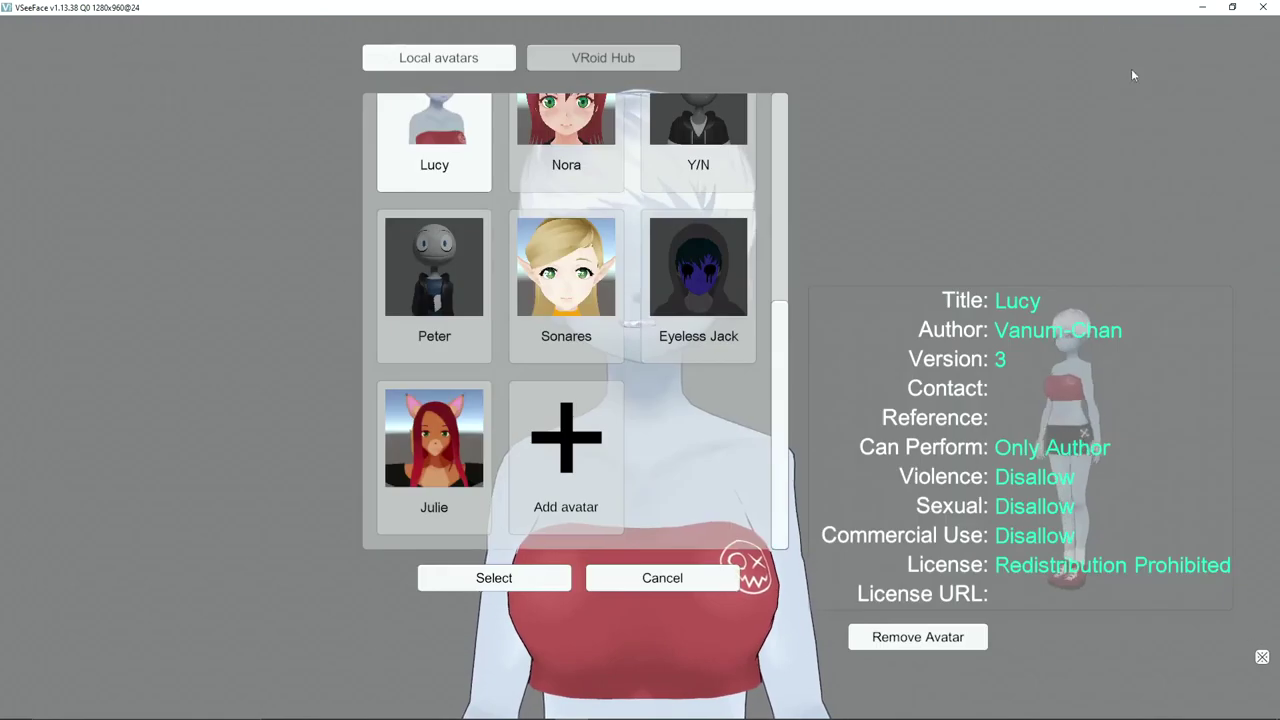
pyautogui.click(558, 458)
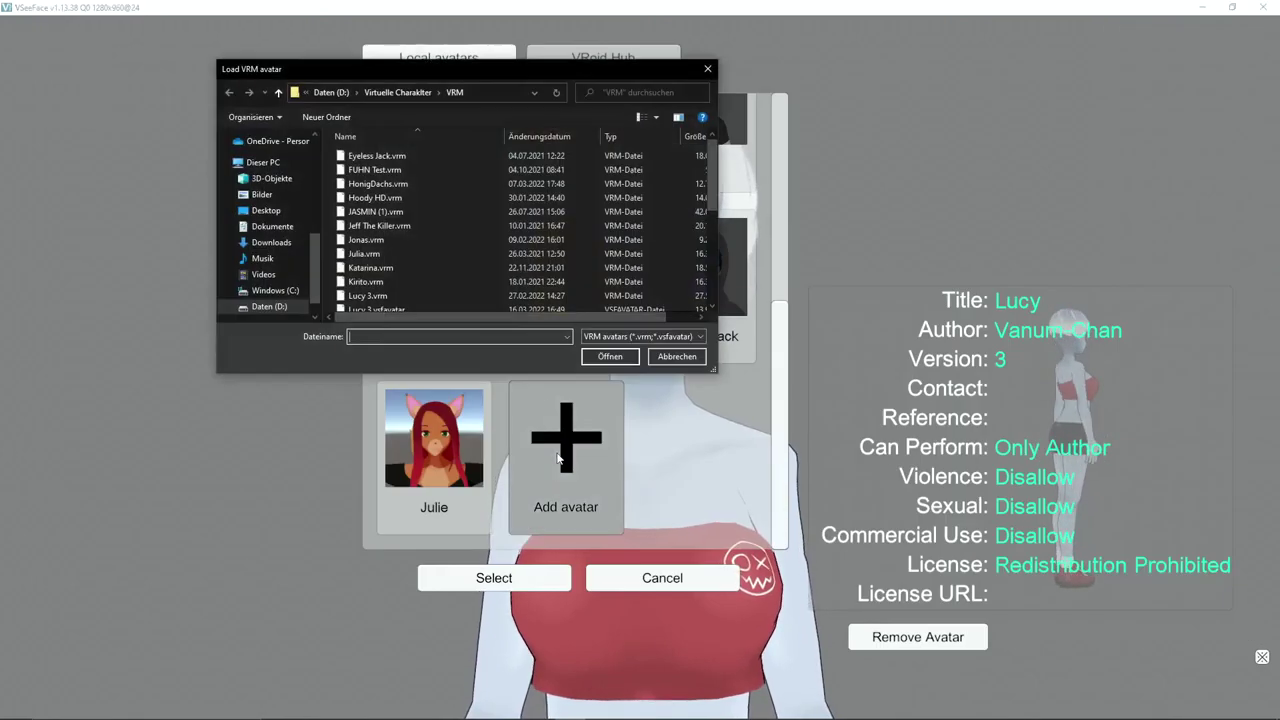
pyautogui.click(400, 92)
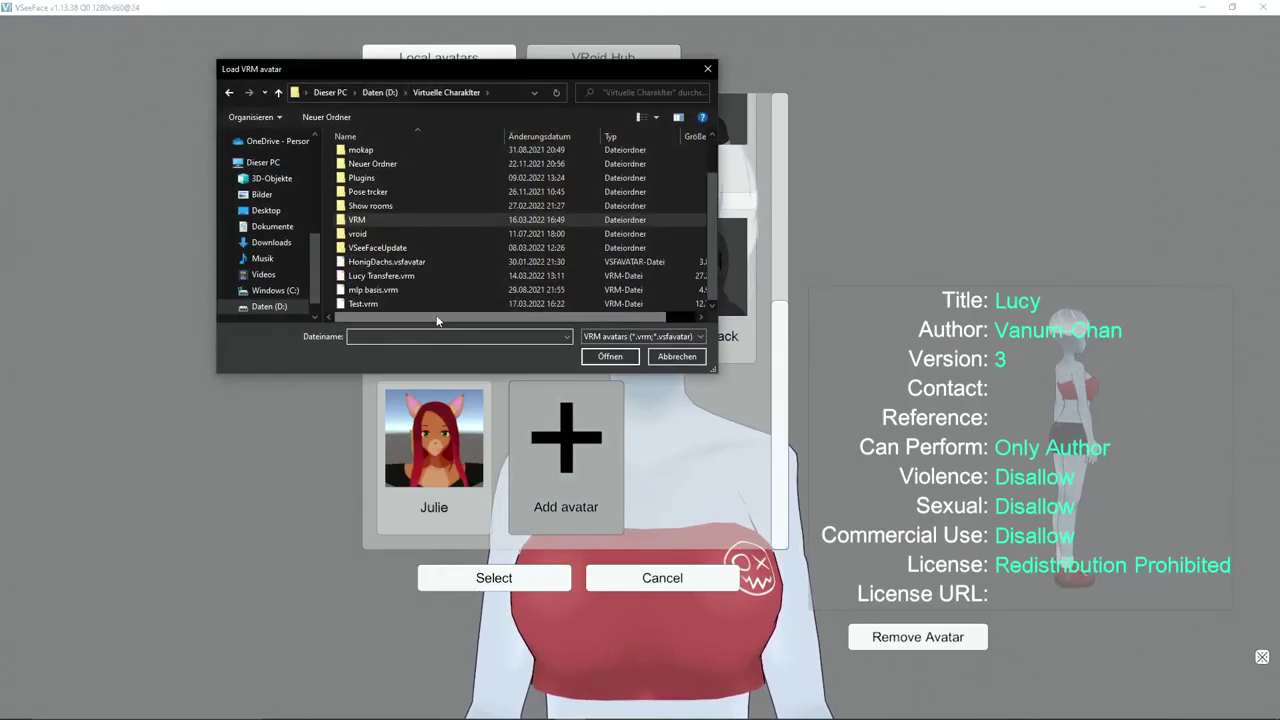
pyautogui.click(386, 302)
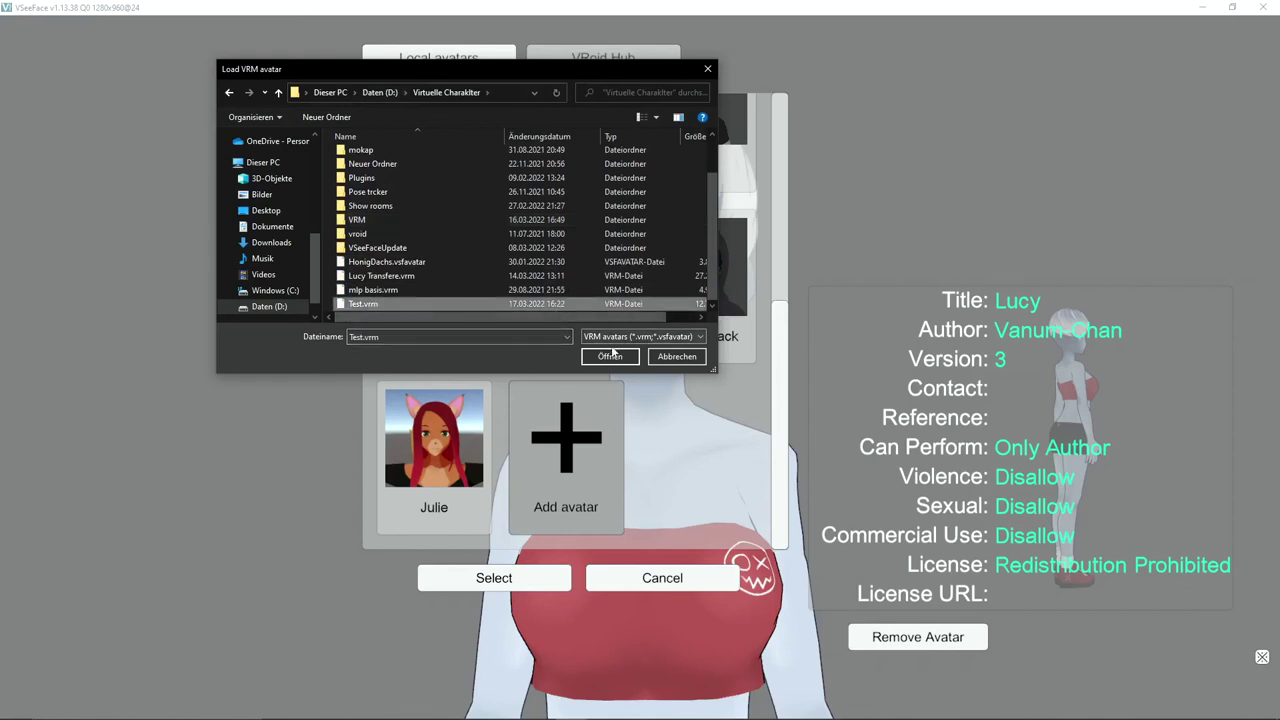
pyautogui.click(610, 356)
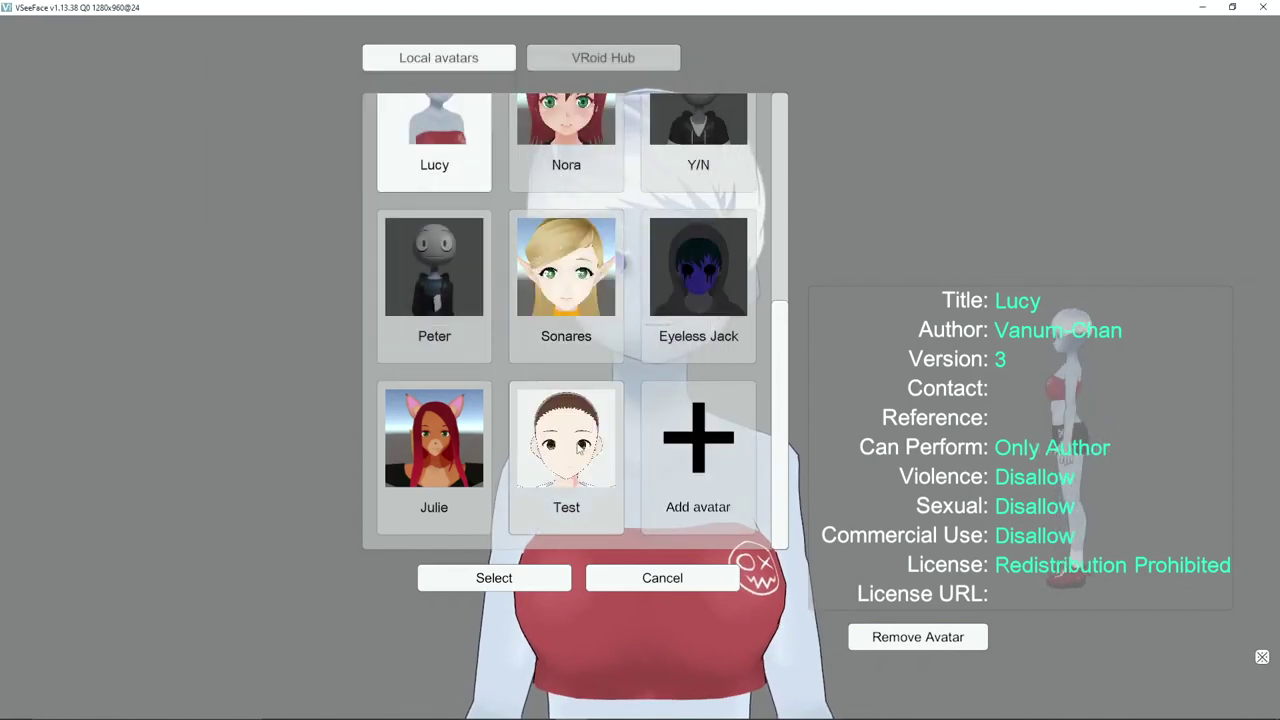
pyautogui.click(566, 450)
pyautogui.click(470, 578)
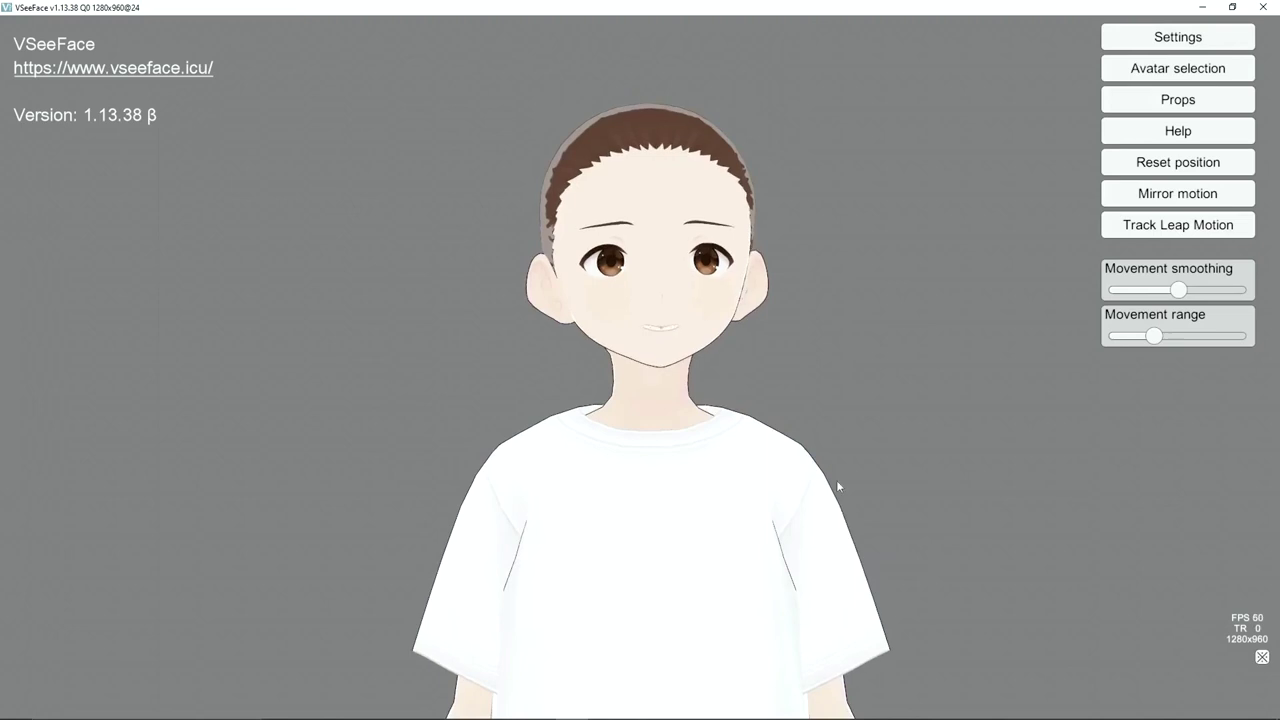